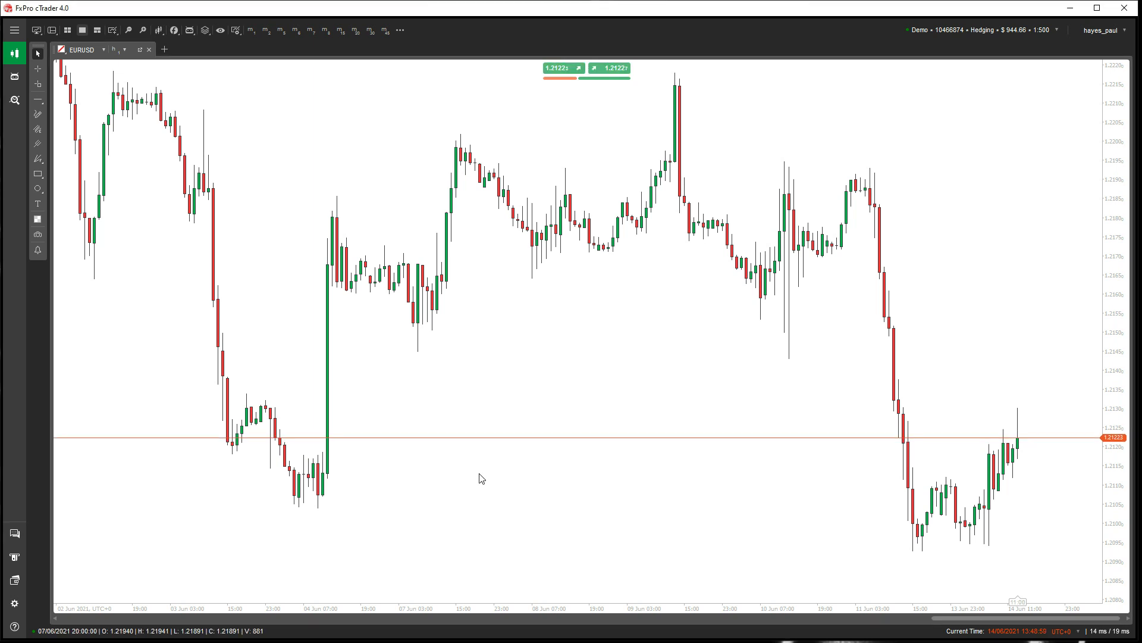
Step: Search for 'risk' and add the ClickAlgo Free Risk Reward Tool to the EURUSD chart
key(ctrl+f)
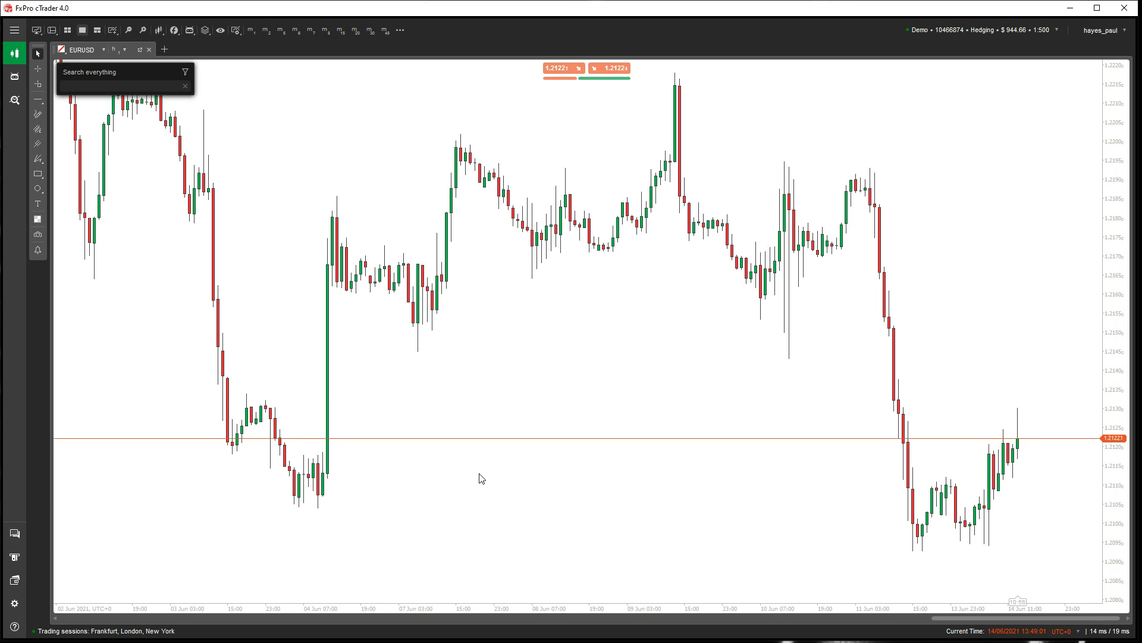
text(risk)
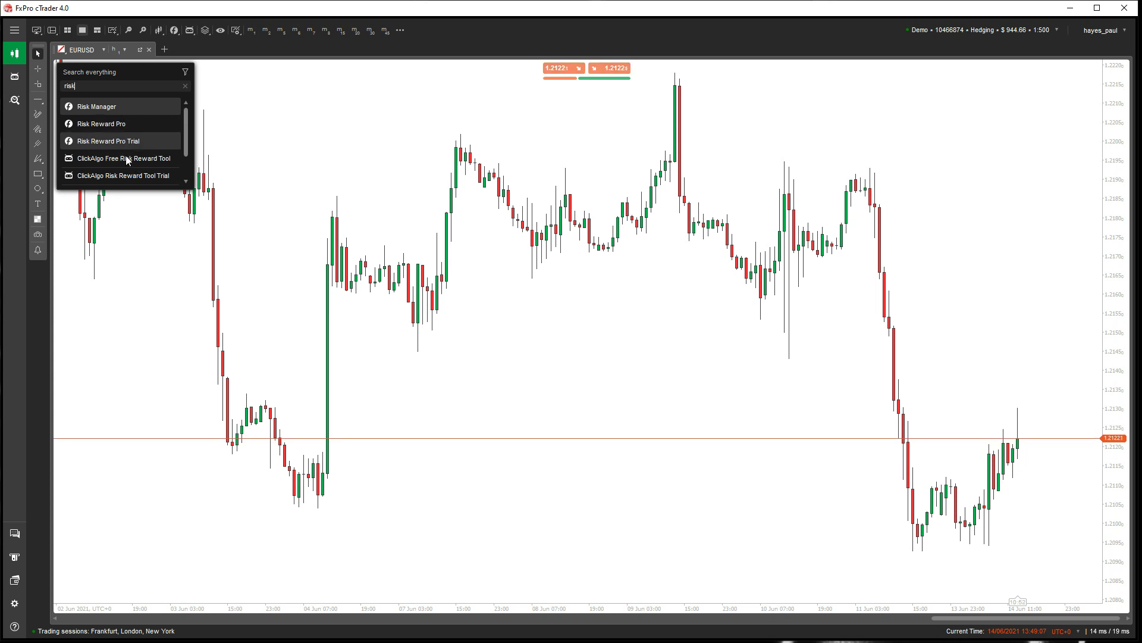
mouse_move(187, 130)
mouse_down()
mouse_move(184, 154)
mouse_move(184, 142)
mouse_up()
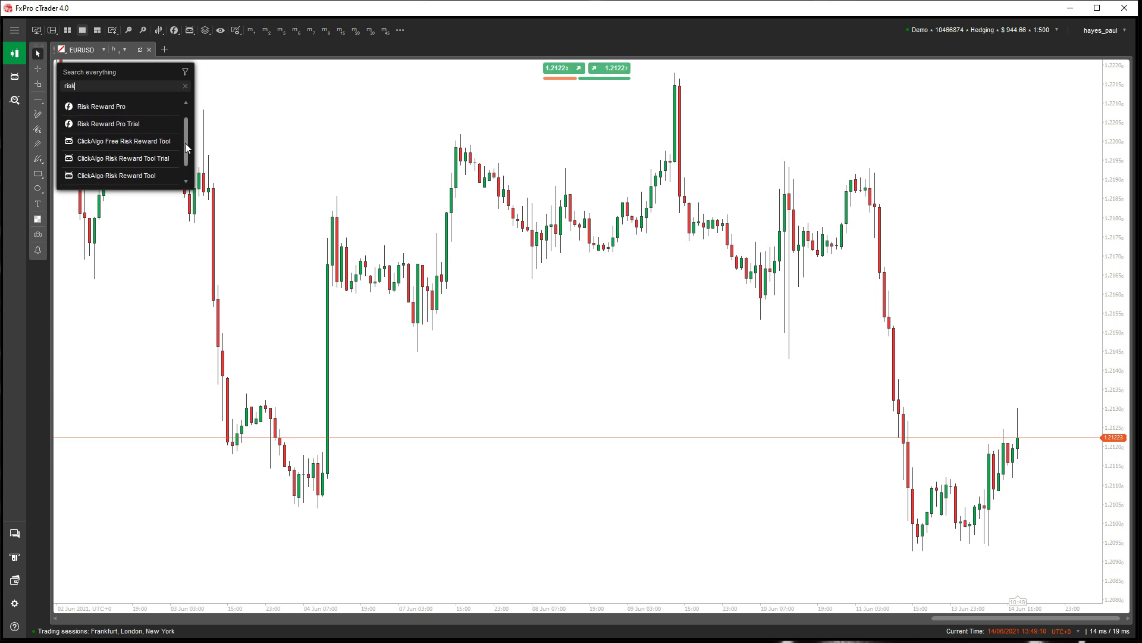
click(147, 141)
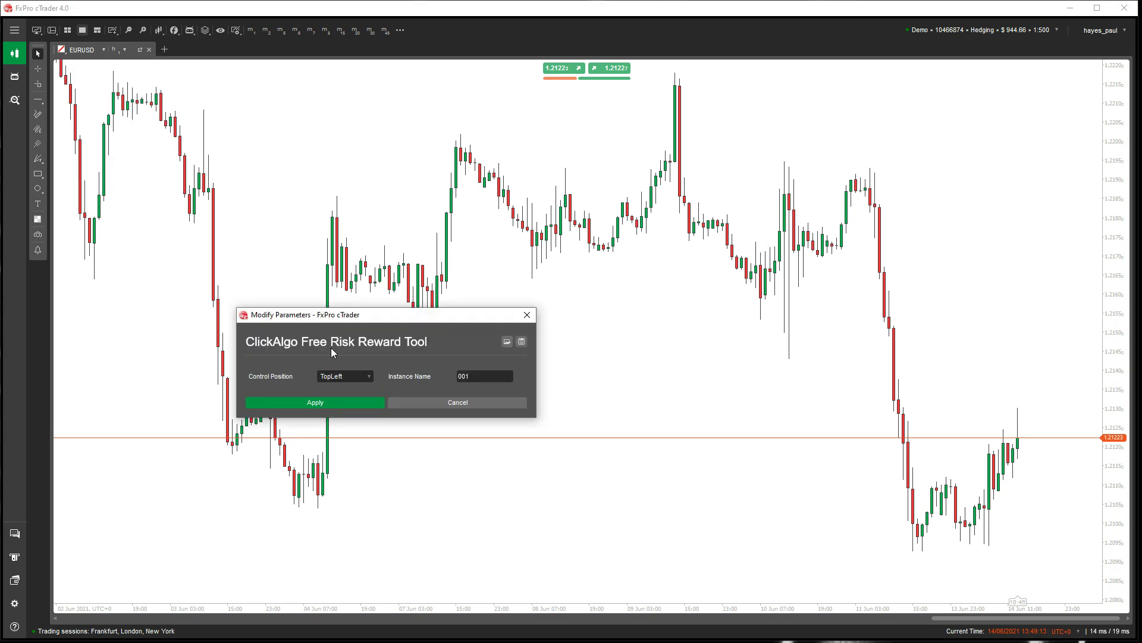
Step: Set the tool's Control Position to BottomLeft, apply the parameters, and start the cBot
click(361, 383)
click(341, 397)
click(362, 405)
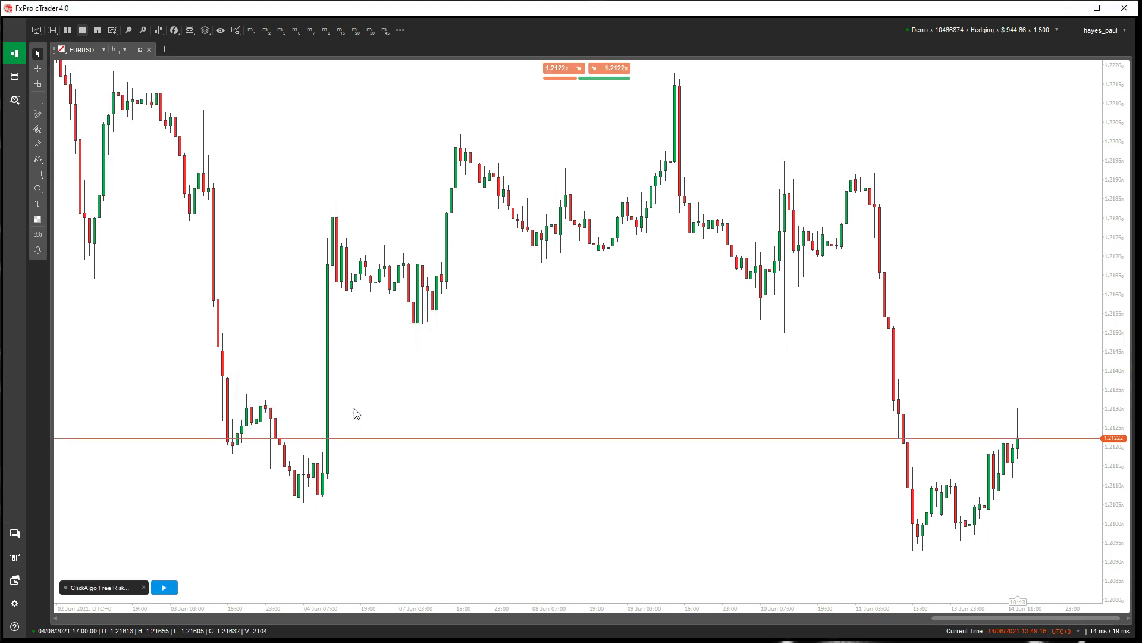
click(165, 587)
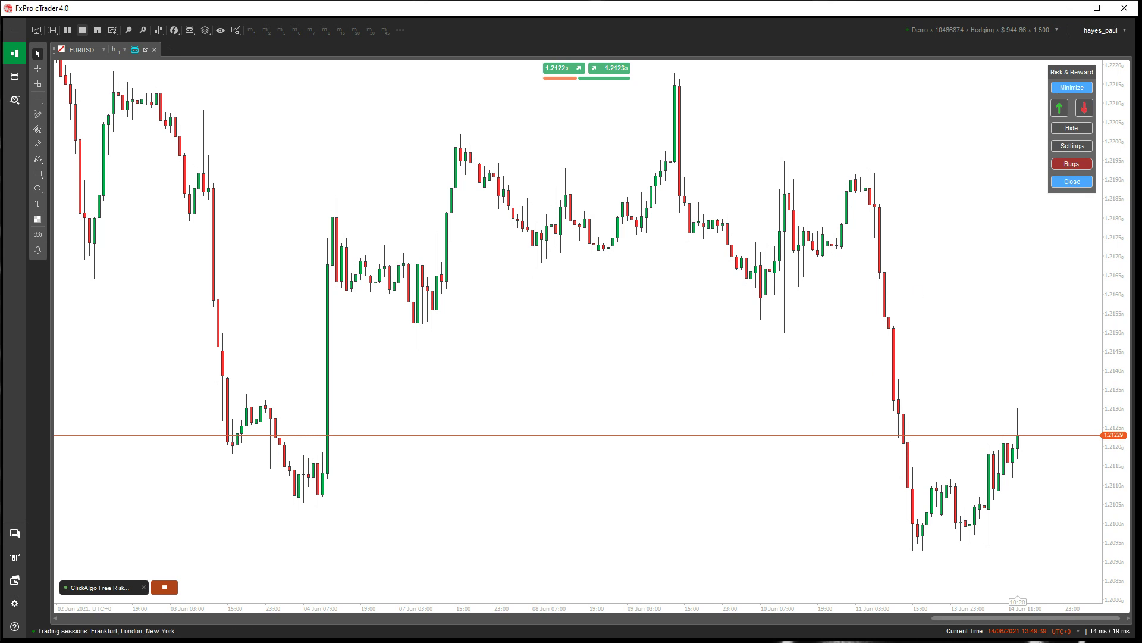
Step: Save the tool settings with £50.00 fixed cash risk, £ currency symbol and commission 35
click(1081, 149)
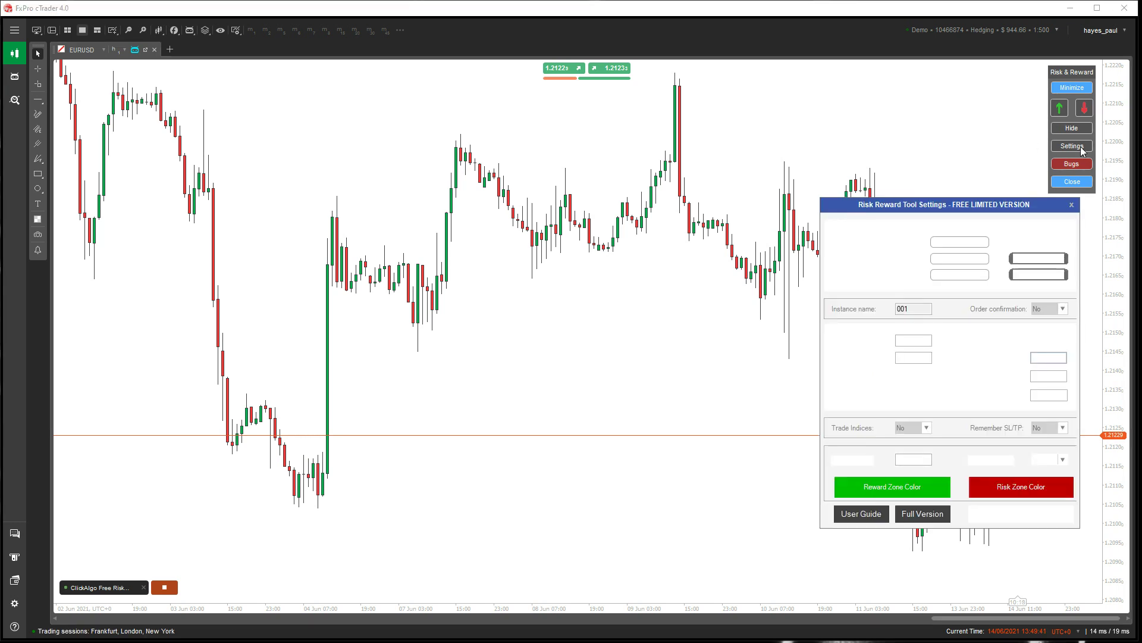
drag(932, 204, 501, 160)
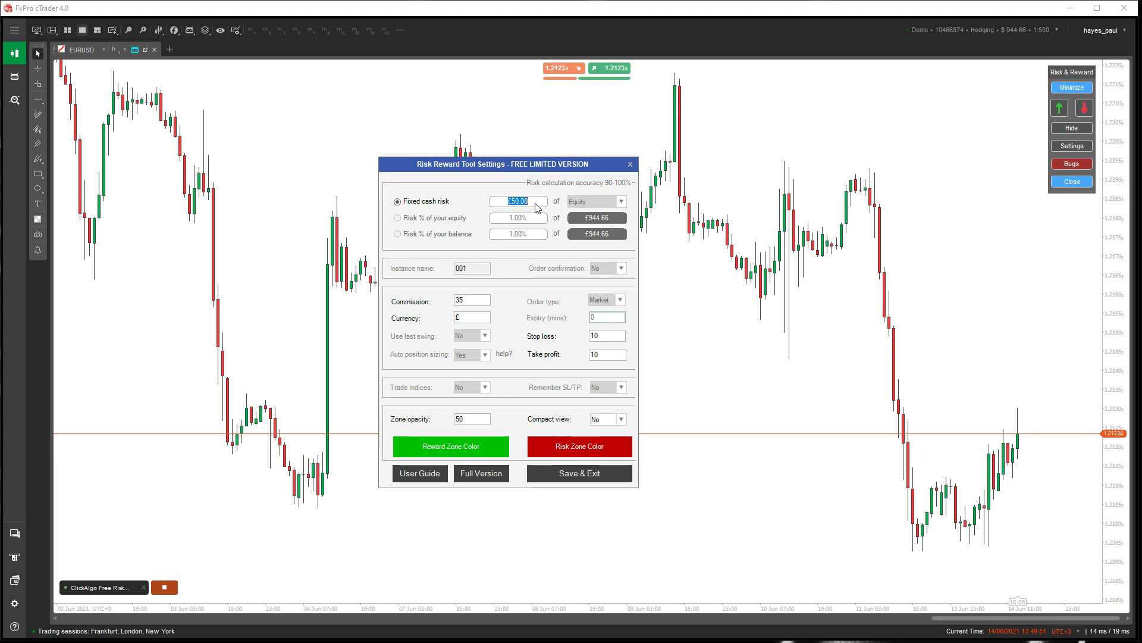
drag(537, 204, 498, 204)
double_click(456, 321)
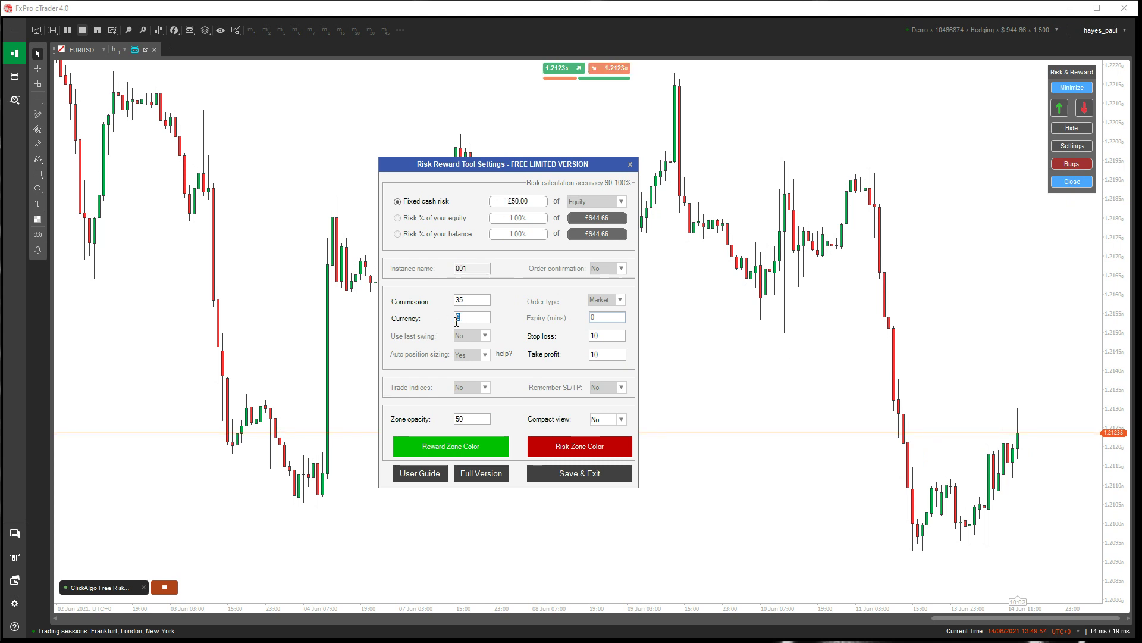
click(456, 321)
key(BackSpace)
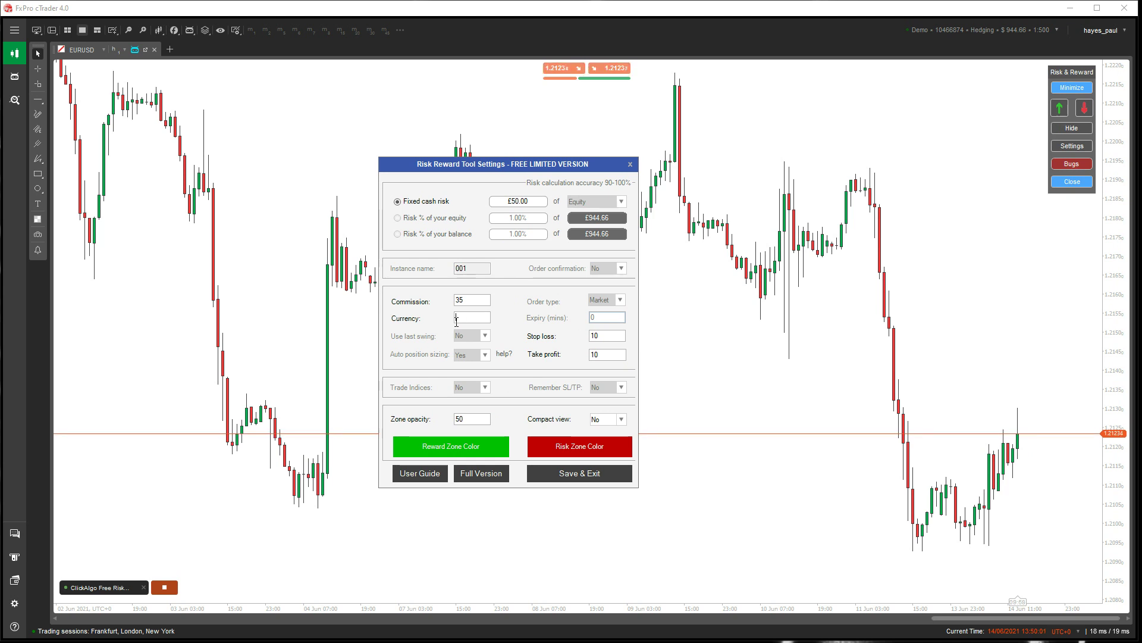
text(£)
drag(466, 300, 452, 303)
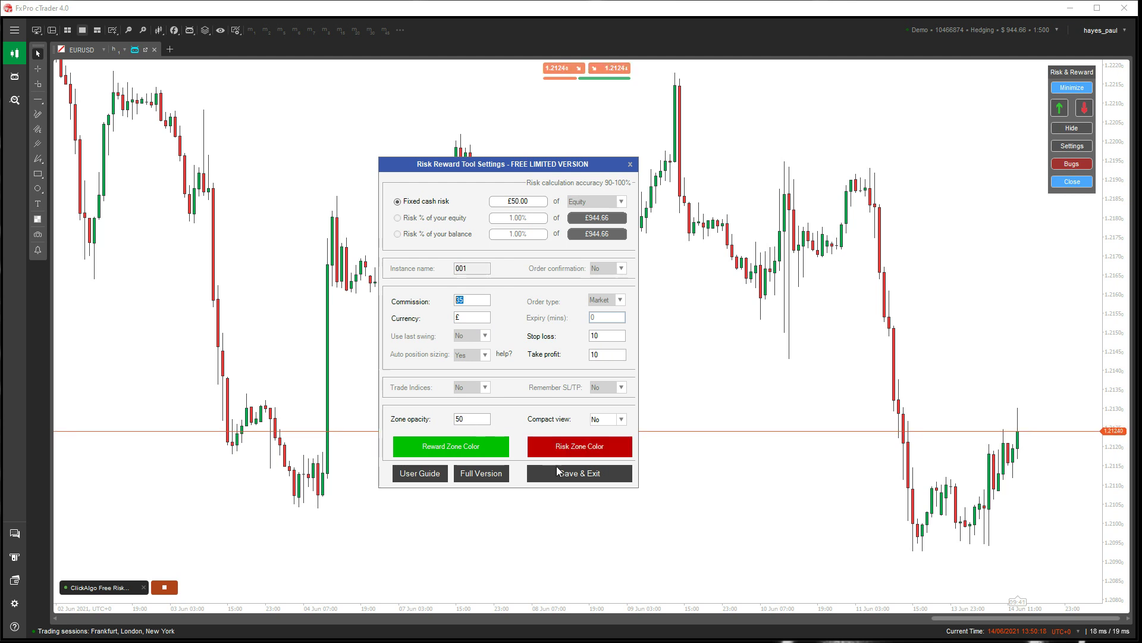
click(589, 473)
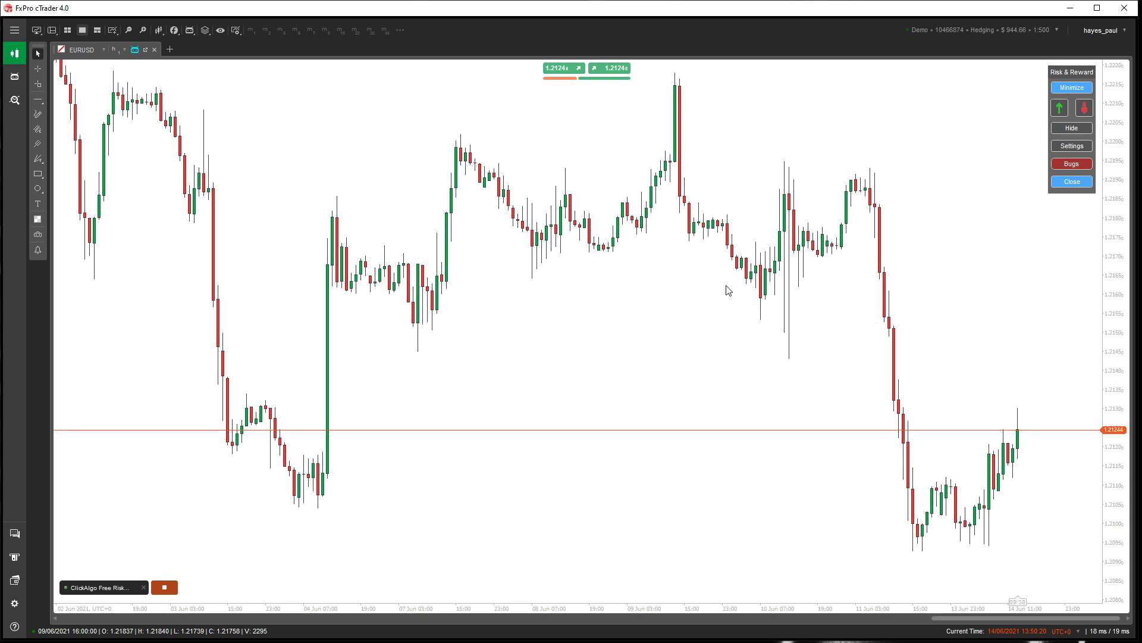
Step: Draw a 16K buy risk/reward zone with take profit 1.21895 and stop loss 1.20911
click(1060, 112)
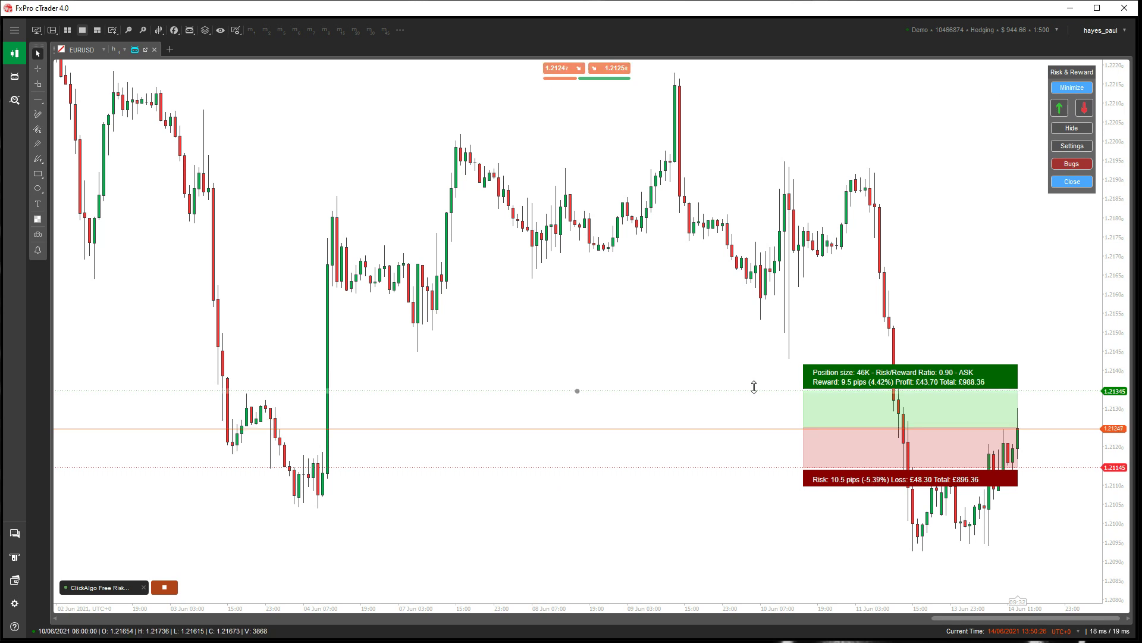
drag(753, 390, 655, 146)
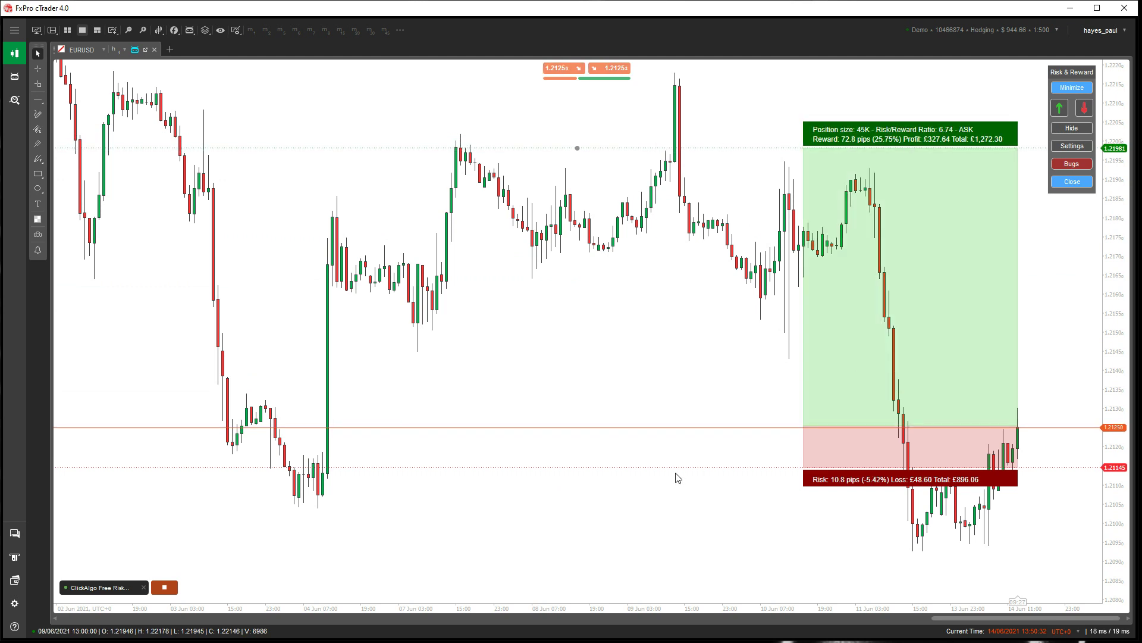
drag(673, 468, 675, 555)
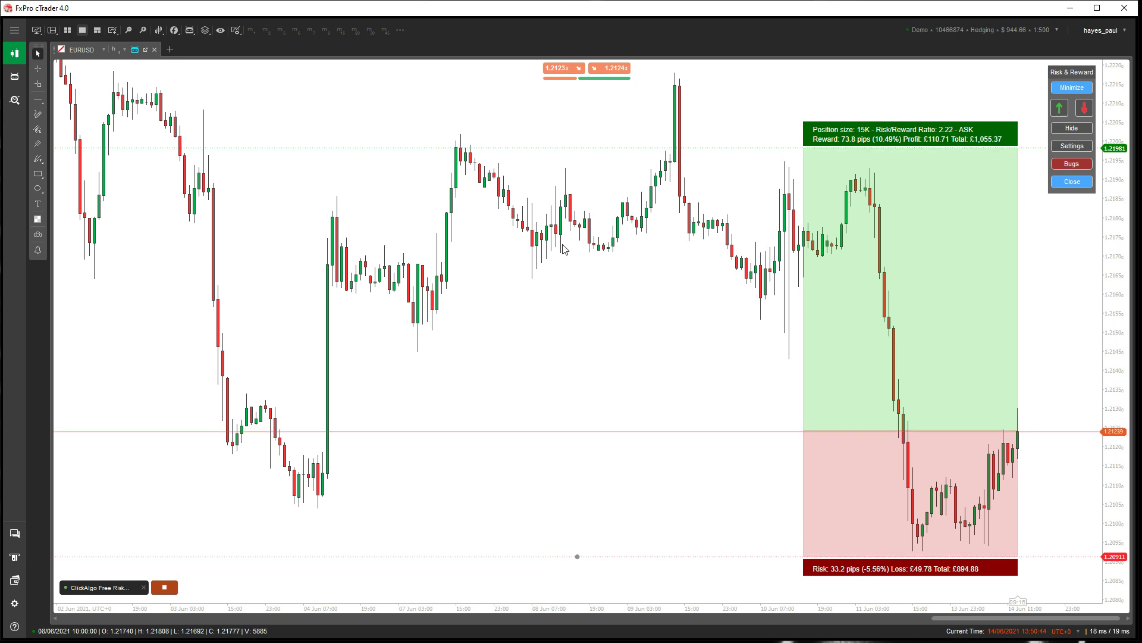
mouse_move(879, 198)
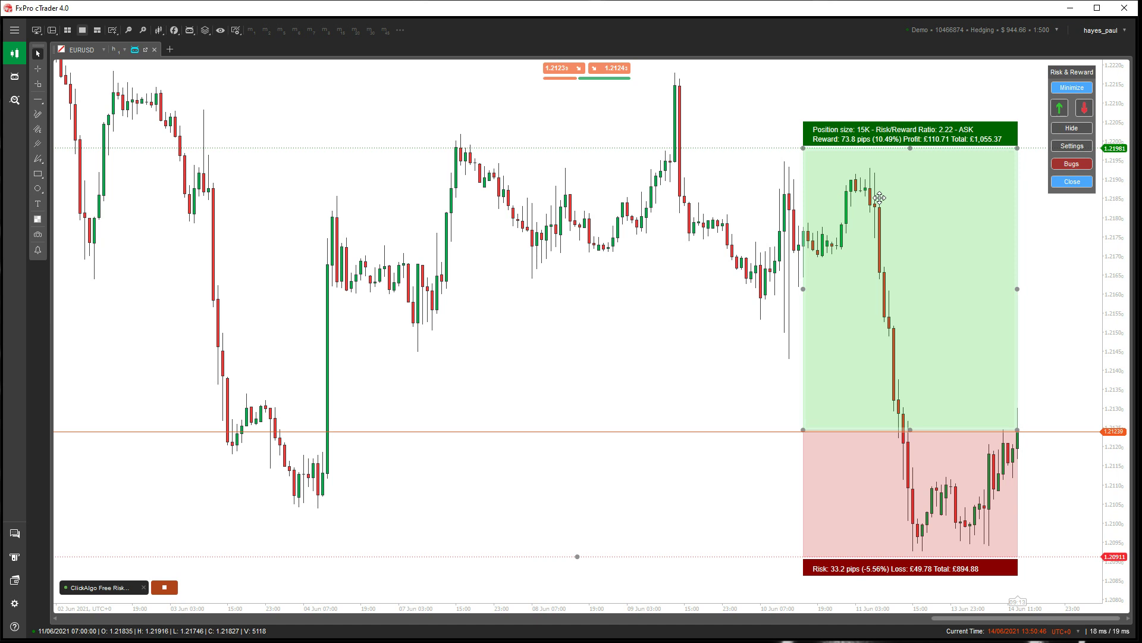
drag(750, 148, 751, 185)
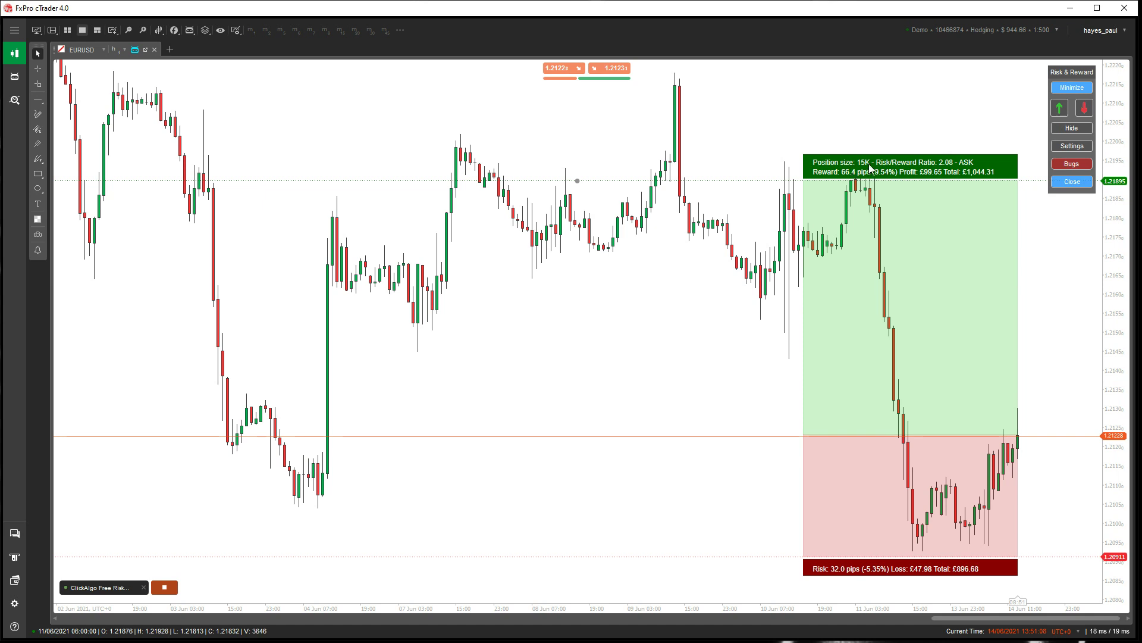
click(872, 221)
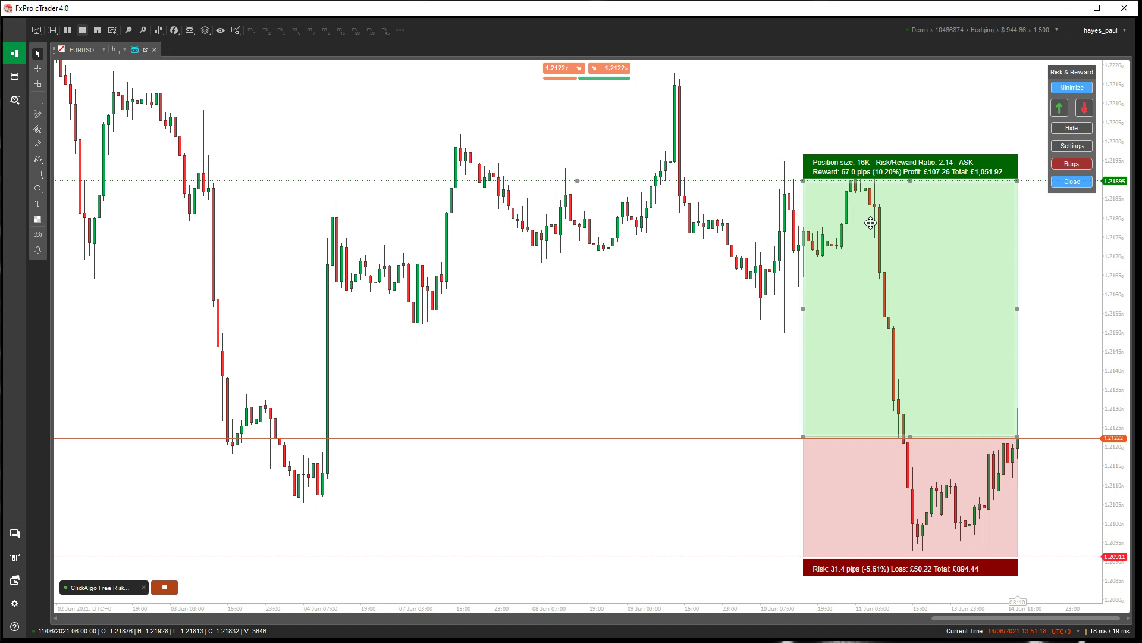
click(1079, 146)
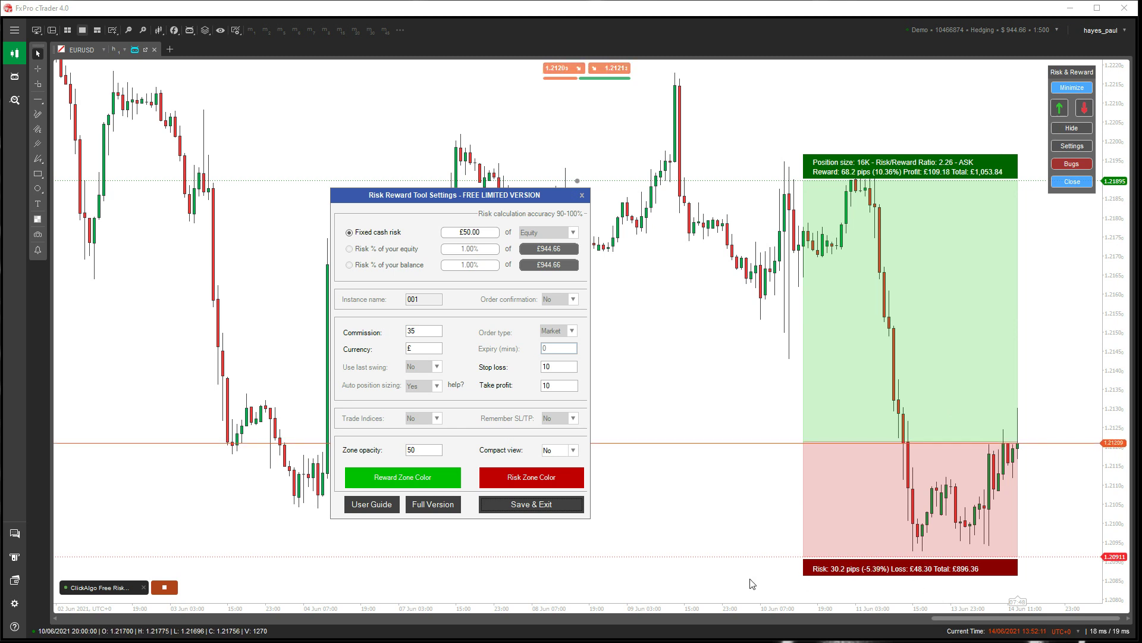
drag(736, 558, 732, 562)
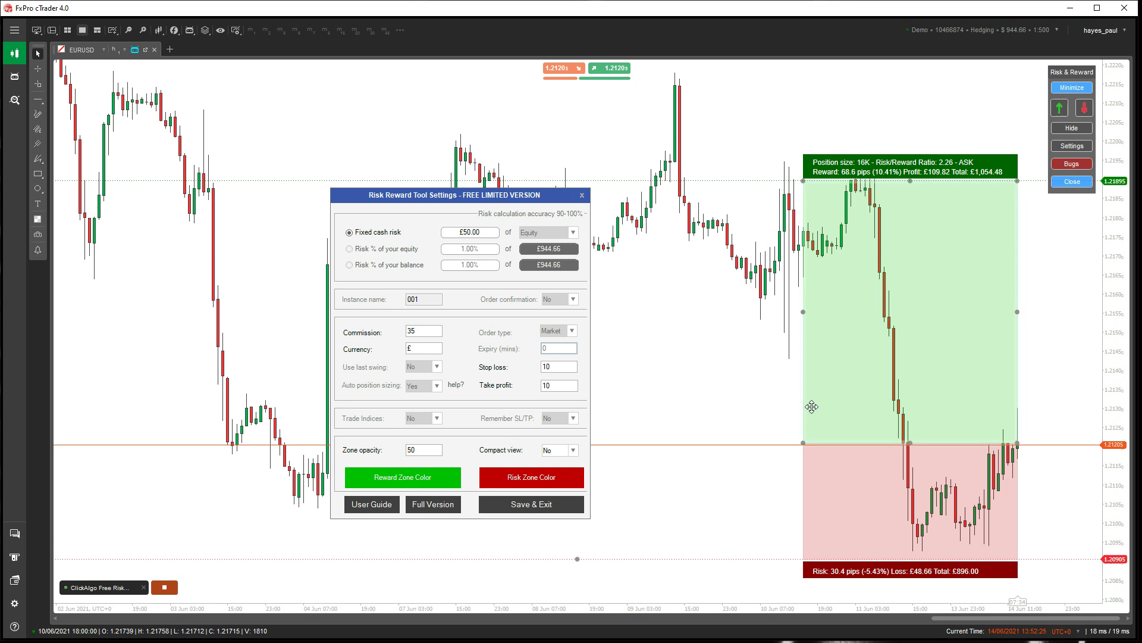
click(582, 196)
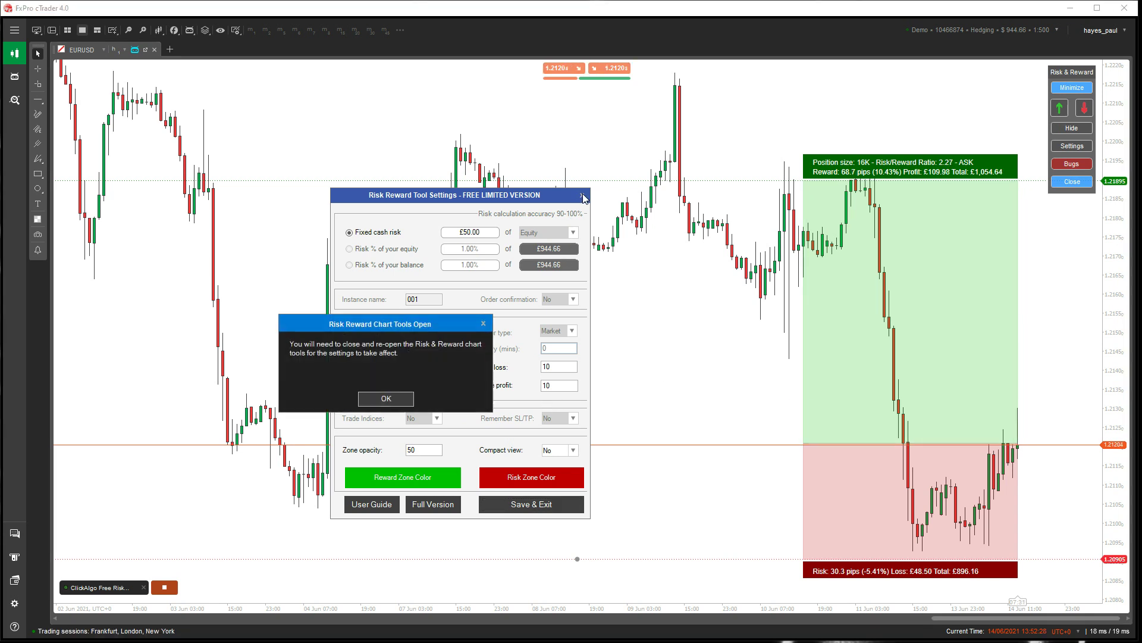
click(390, 402)
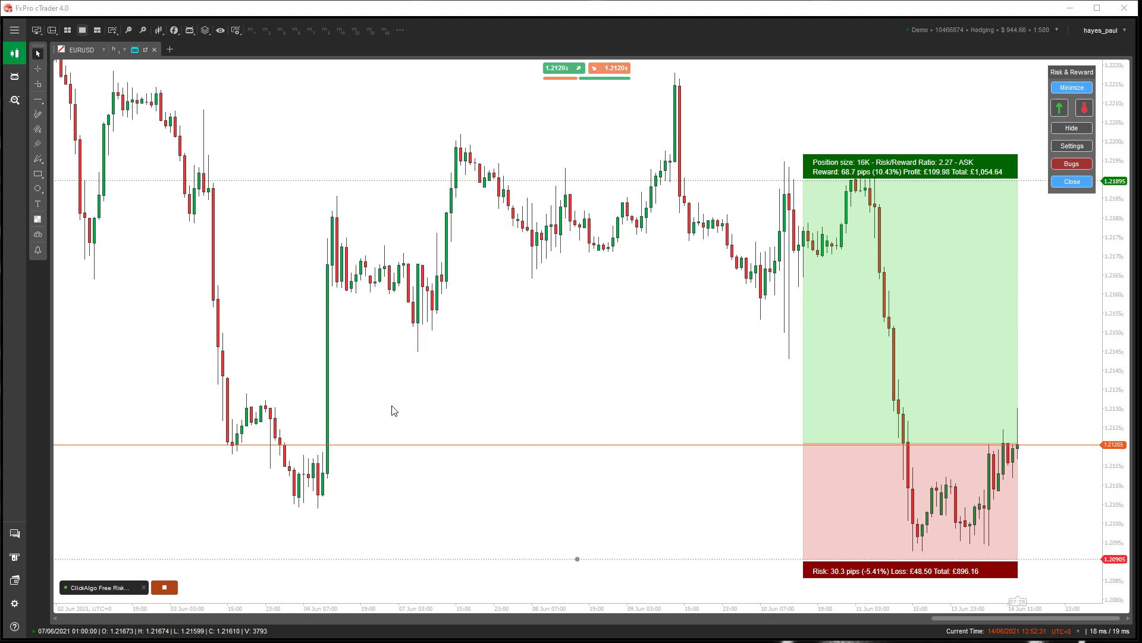
Step: Place a 16 000 volume EURUSD buy market order with stop loss and take profit attached
right_click(451, 380)
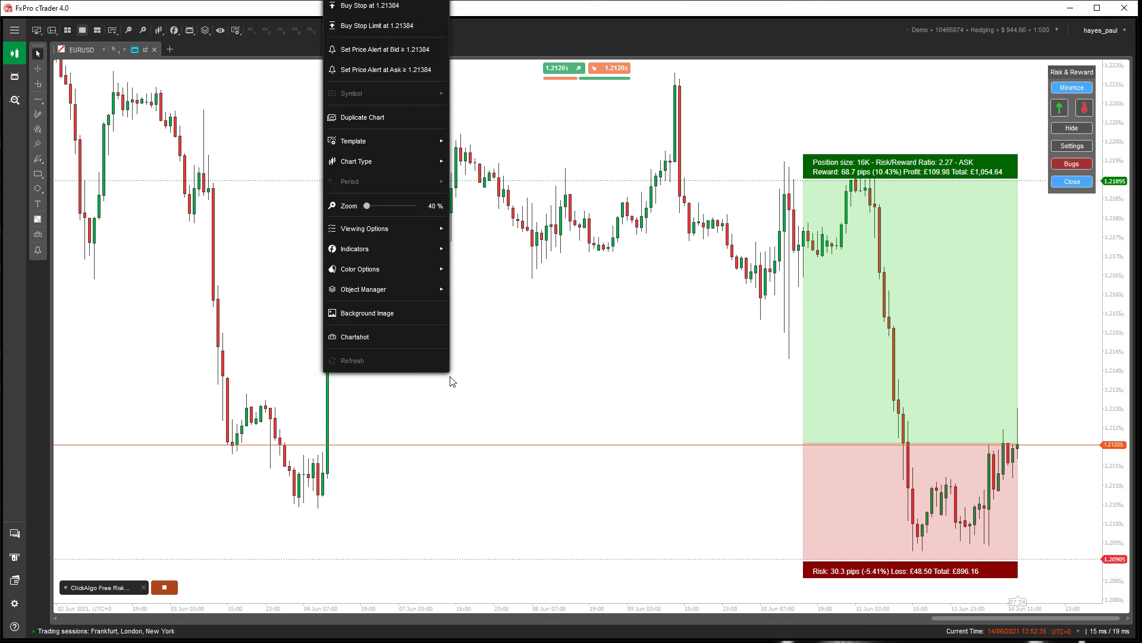
key(F9)
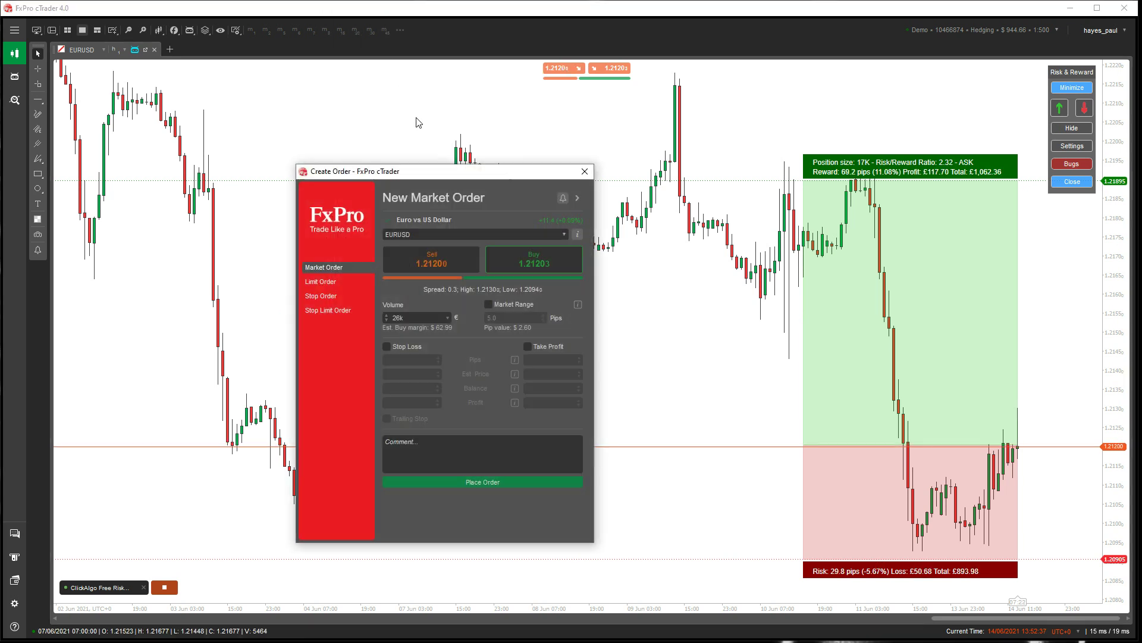
drag(428, 171, 477, 132)
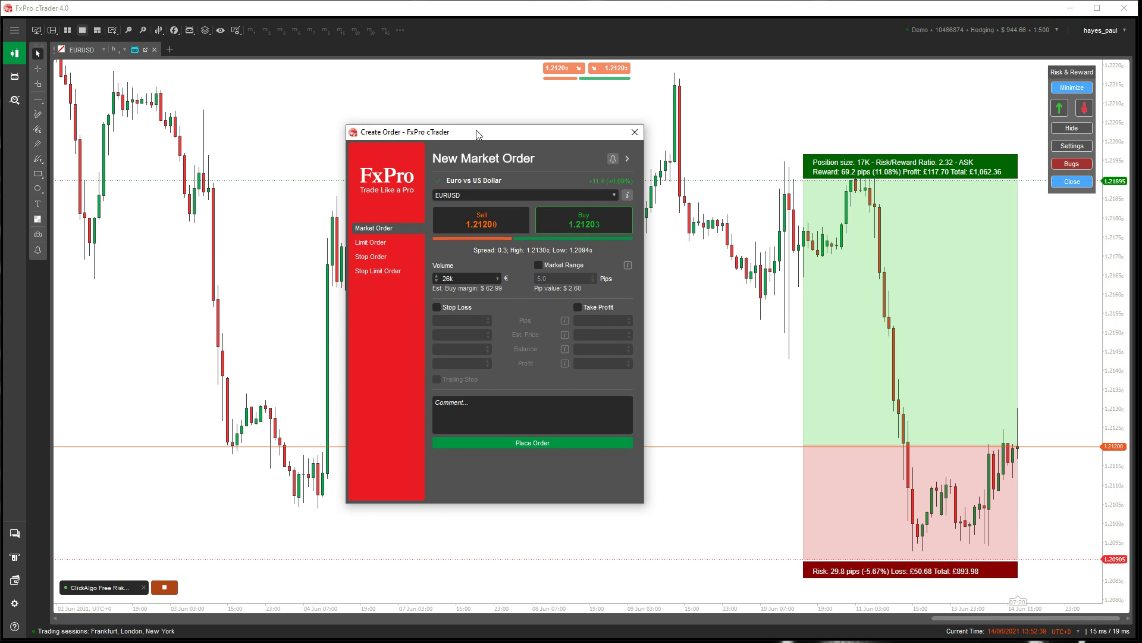
double_click(464, 278)
text(1 )
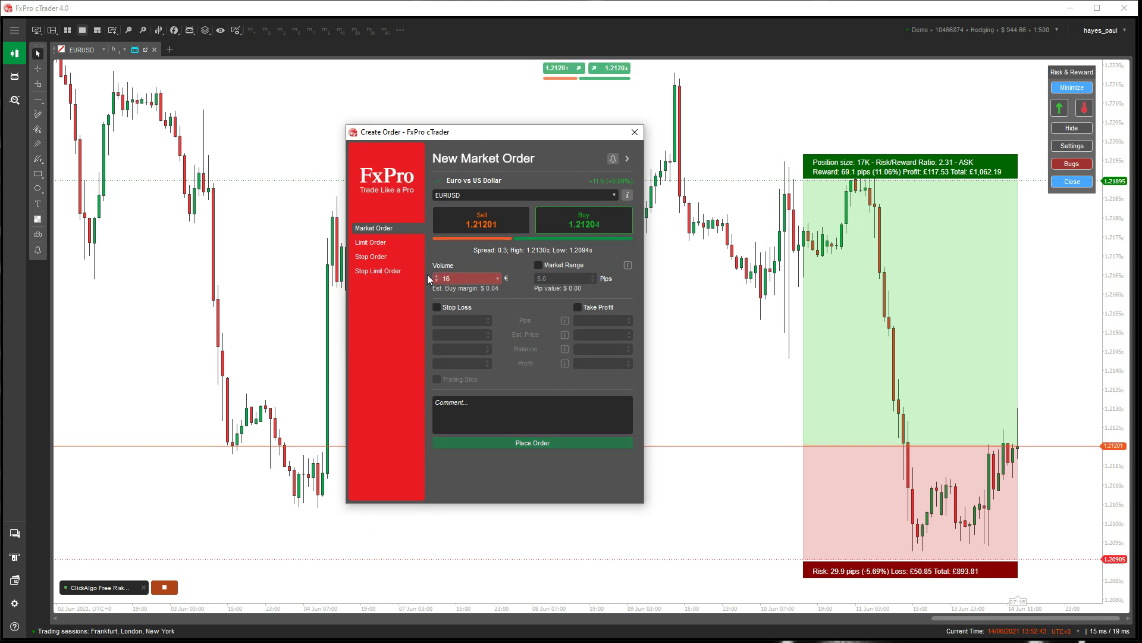
text(600)
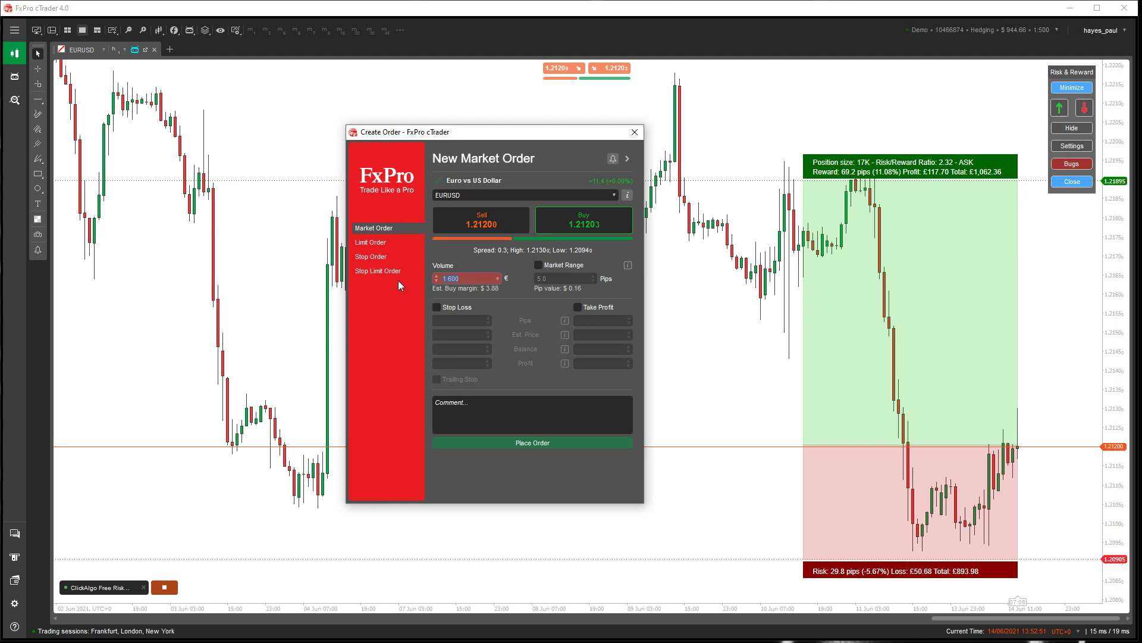
text(16 000)
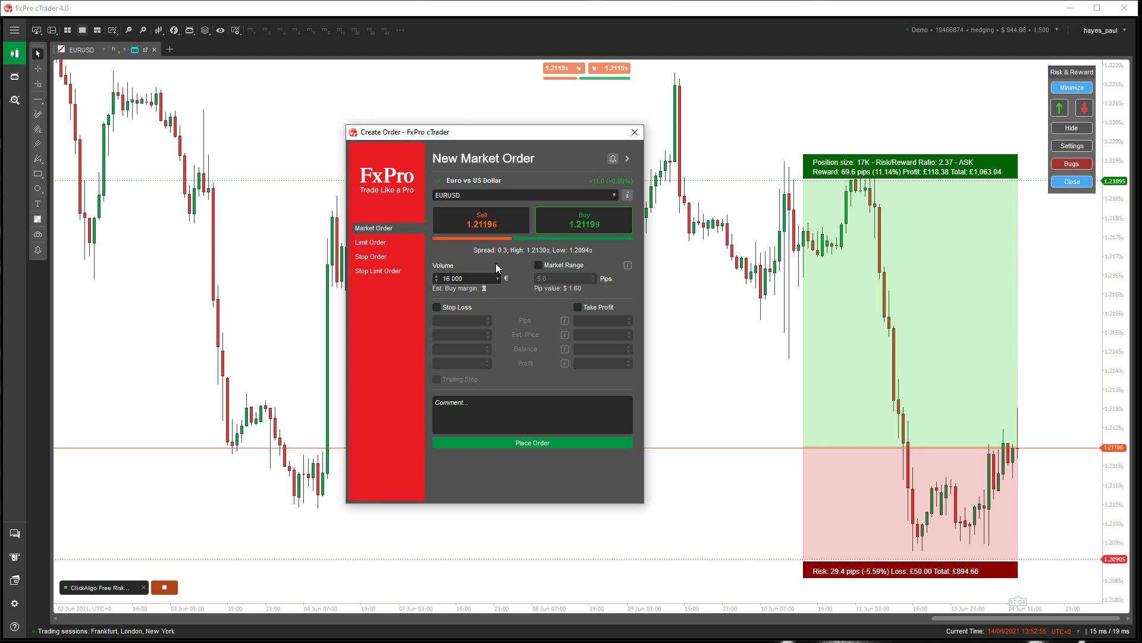
mouse_move(495, 277)
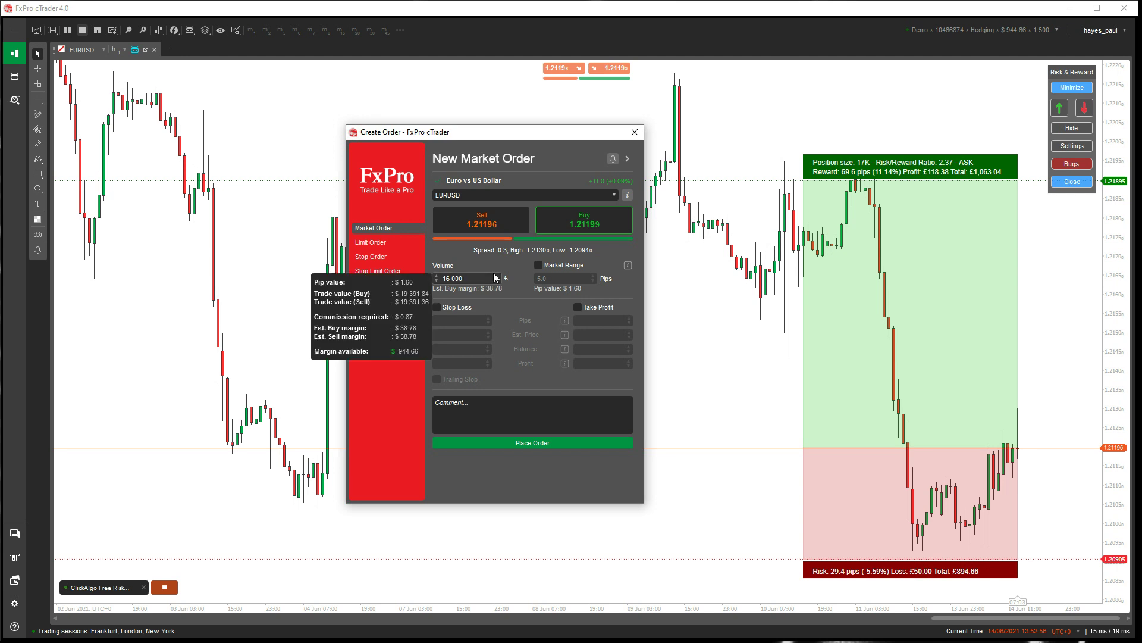
click(437, 307)
click(578, 308)
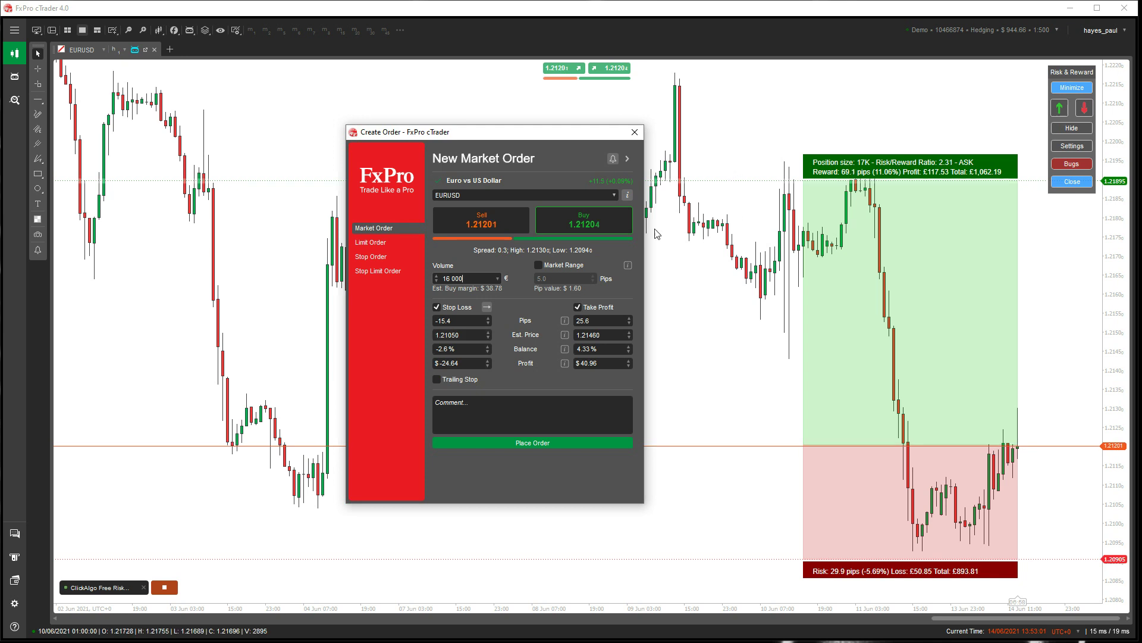
click(538, 445)
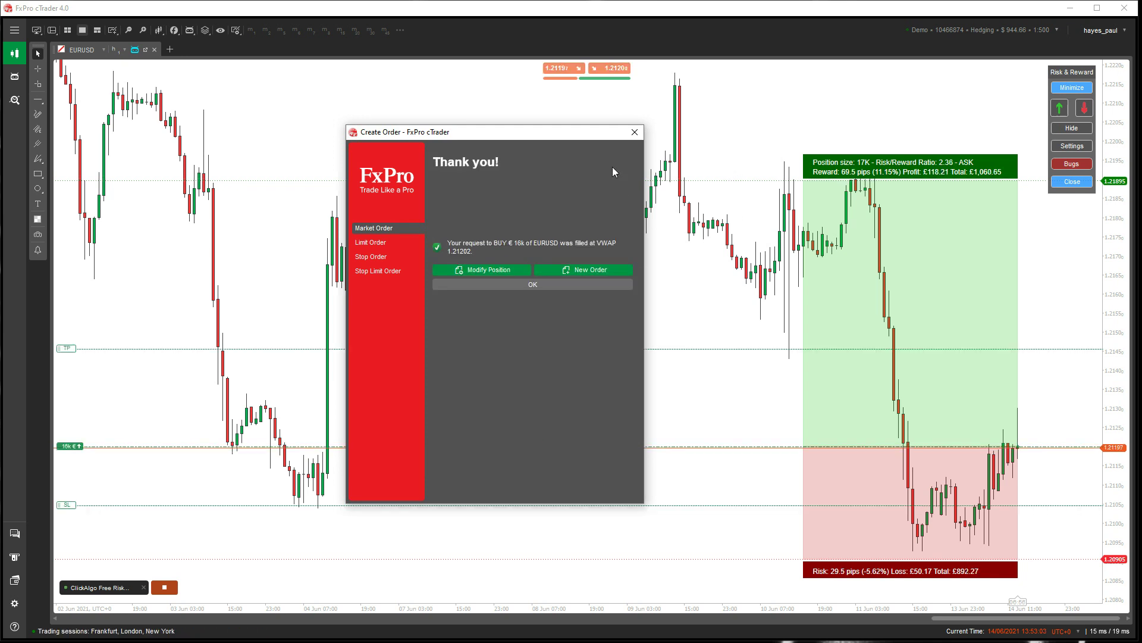
Step: Move the position's take profit up to 1.21895 and its stop loss down to 1.20905
click(635, 132)
drag(66, 348, 66, 215)
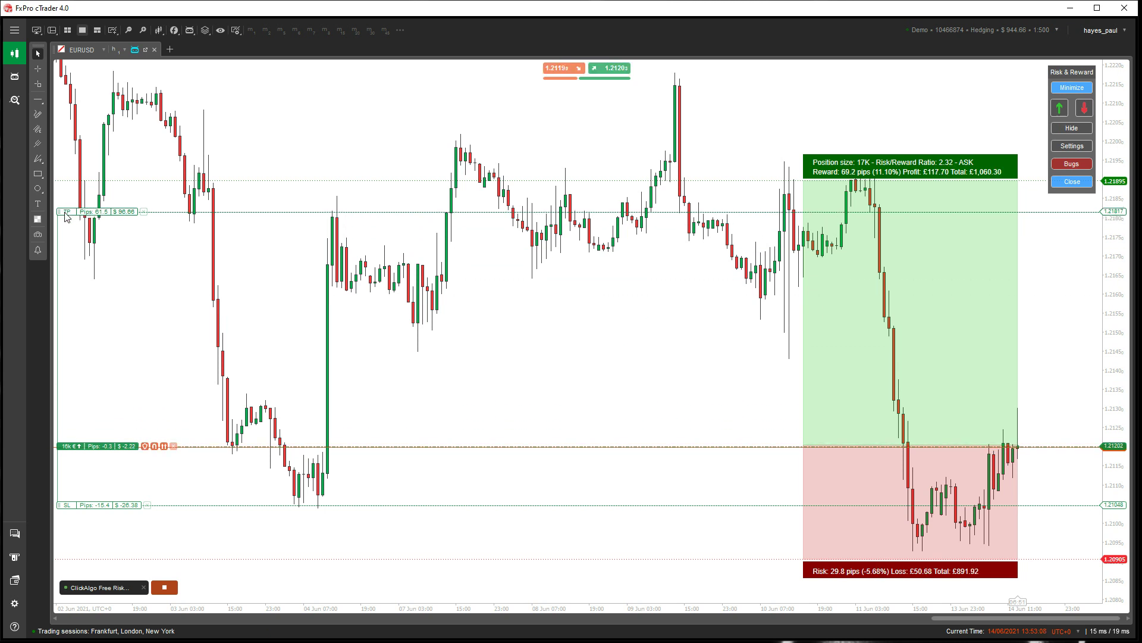
drag(65, 215, 65, 185)
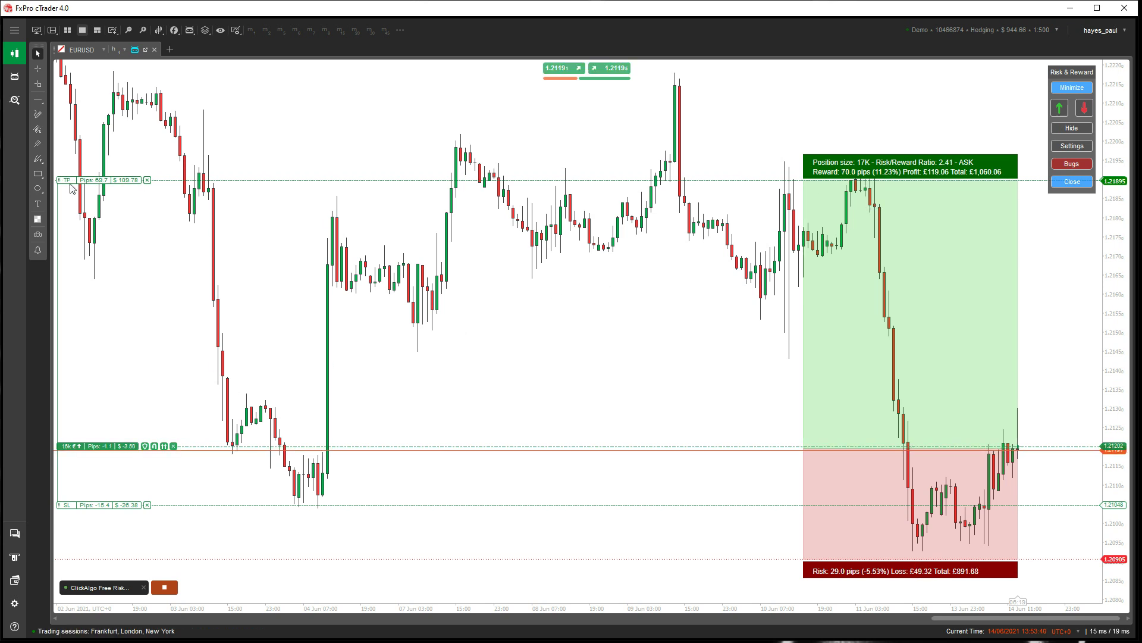
drag(70, 507, 67, 561)
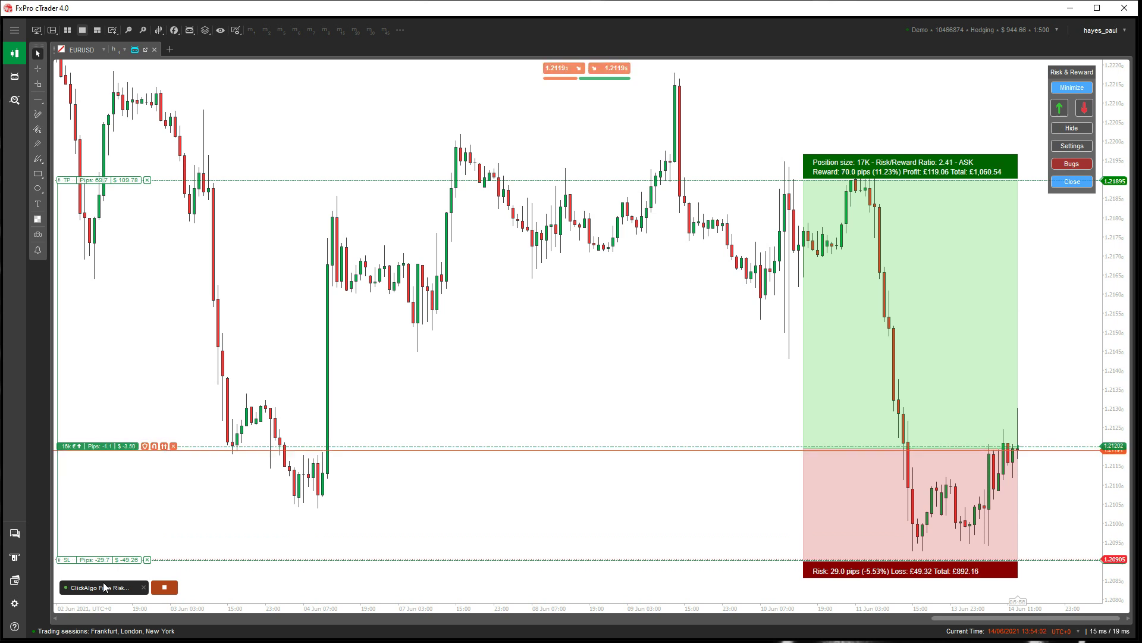
Step: Close the 16k EURUSD buy position from its chart label, leaving a $942.12 balance
click(173, 446)
Step: Place a 16k EURUSD buy limit order at 1.21196 from the chart's context menu
right_click(321, 345)
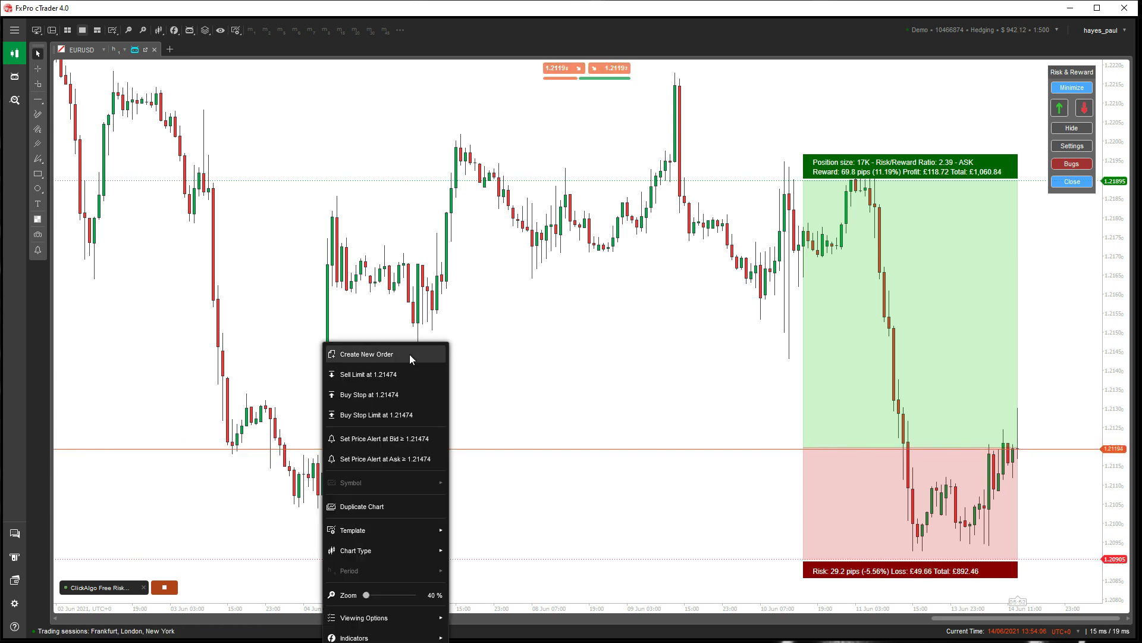
click(409, 355)
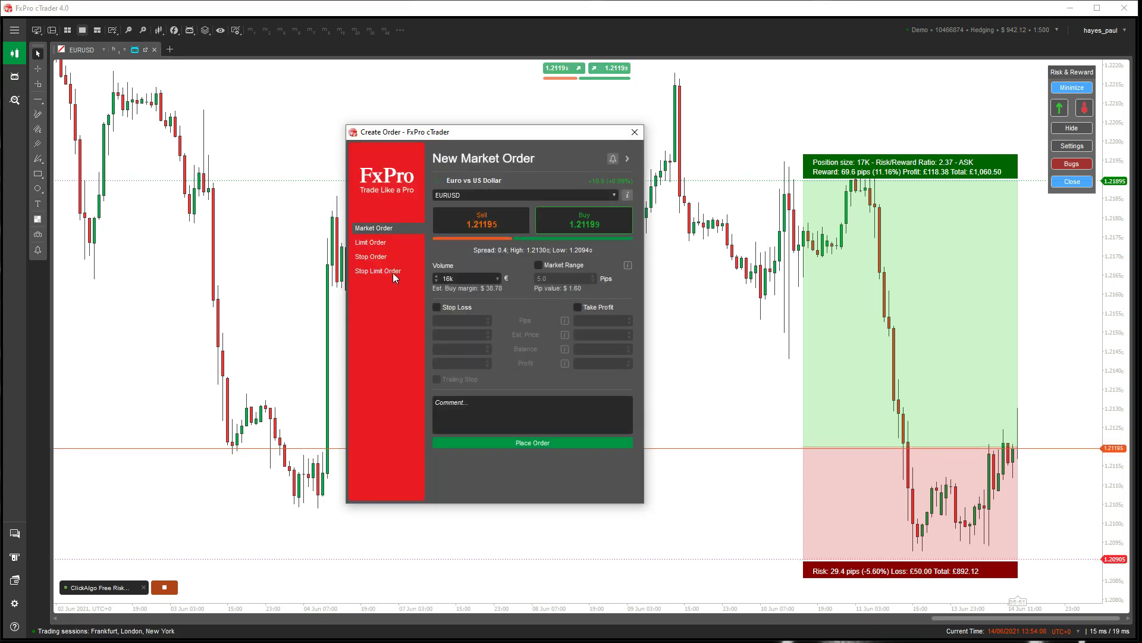
click(370, 244)
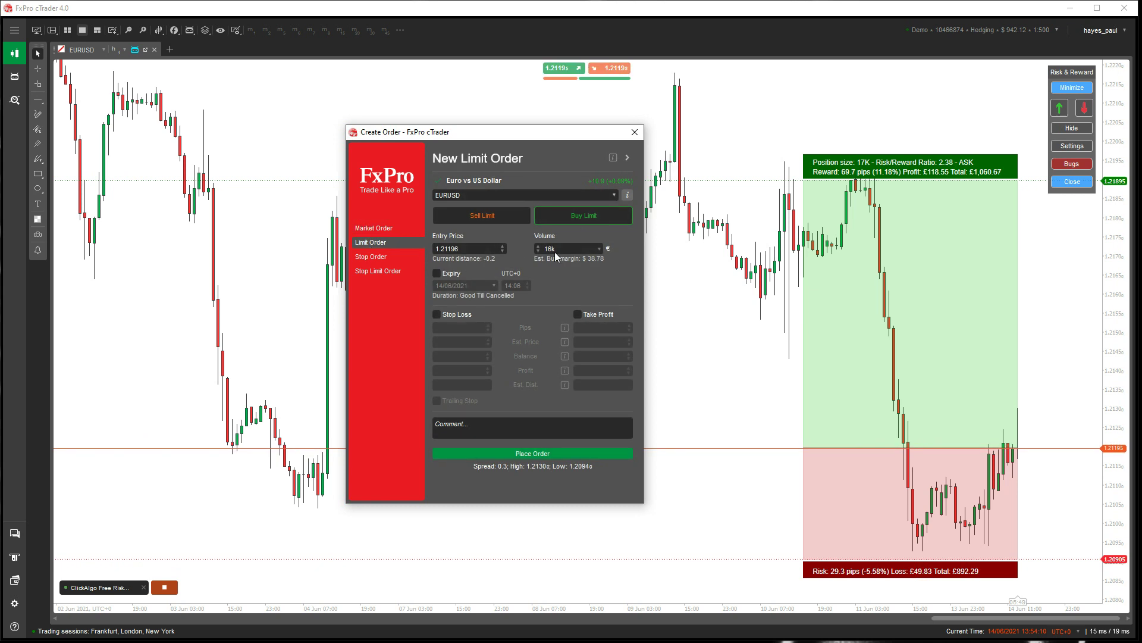
click(537, 454)
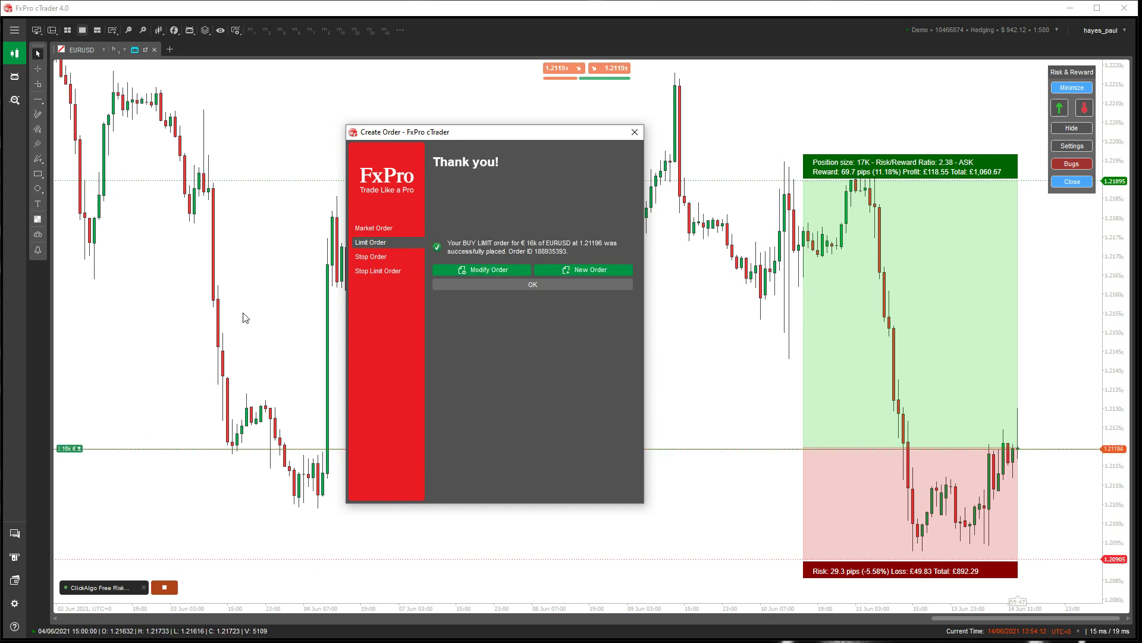
key(Escape)
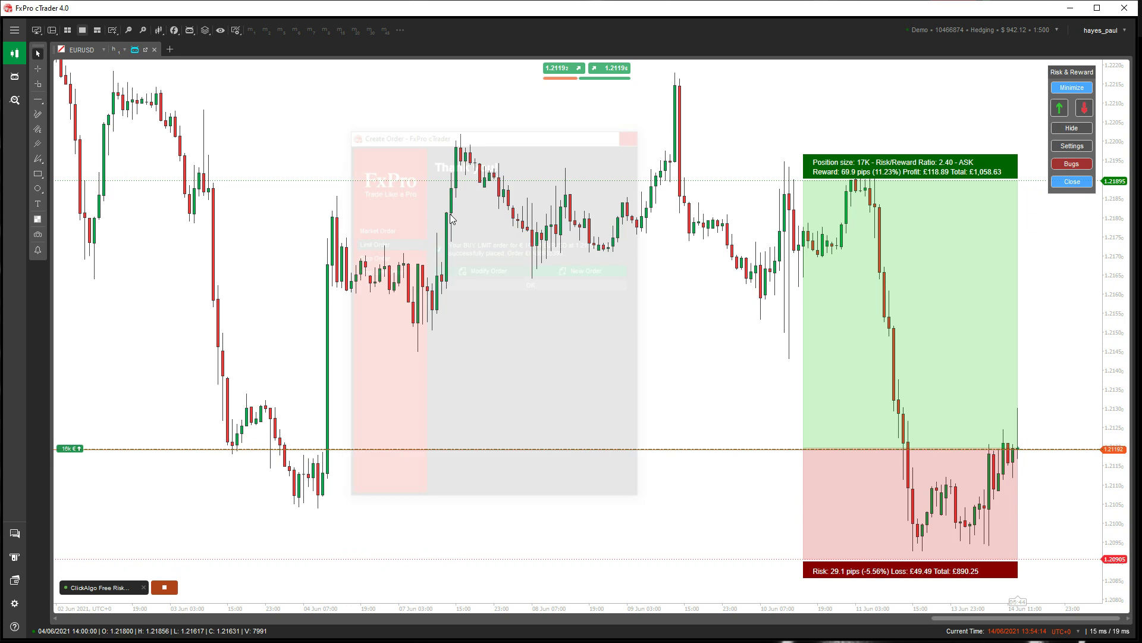
Step: Give the buy limit order take profit 1.21895 and stop loss 1.20905 at the zone edges
drag(64, 454, 66, 186)
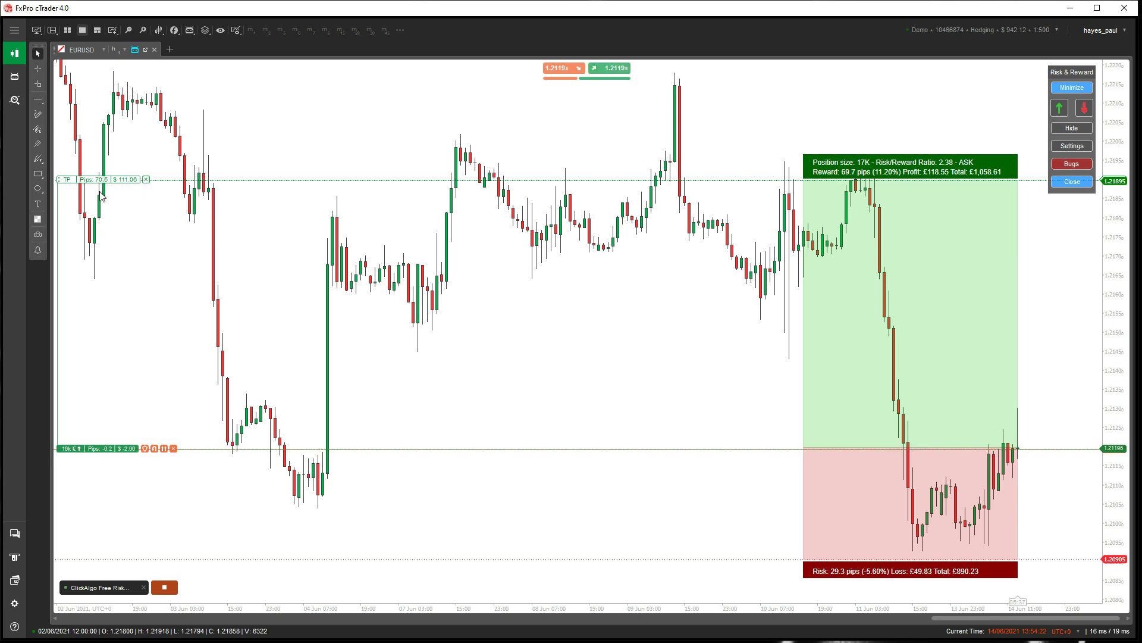
mouse_move(70, 462)
drag(67, 457, 67, 564)
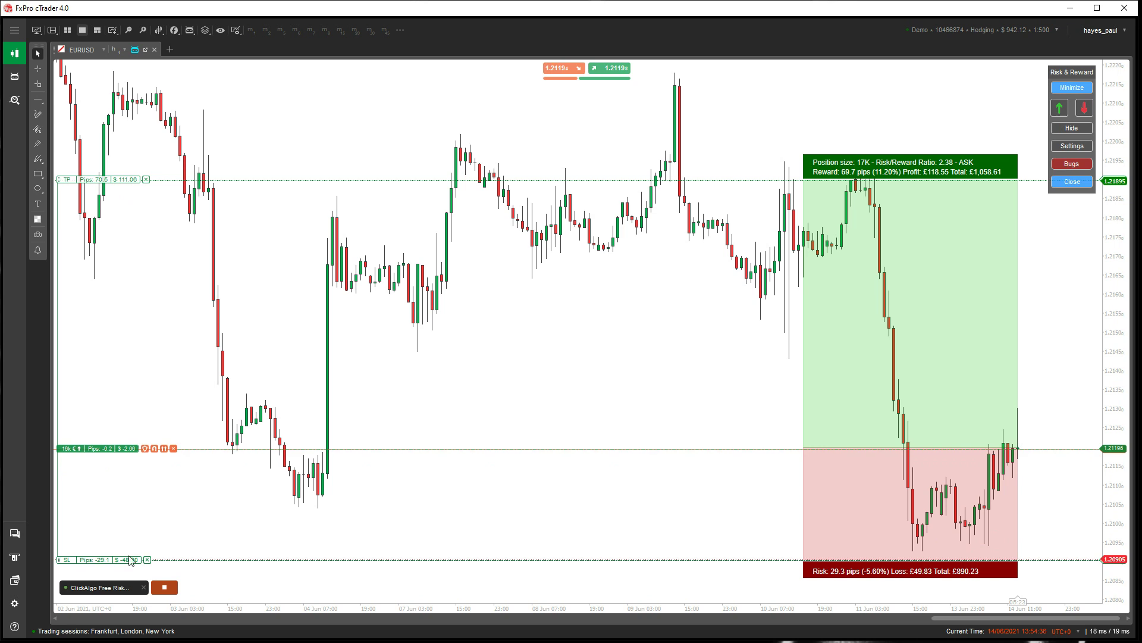
click(1057, 104)
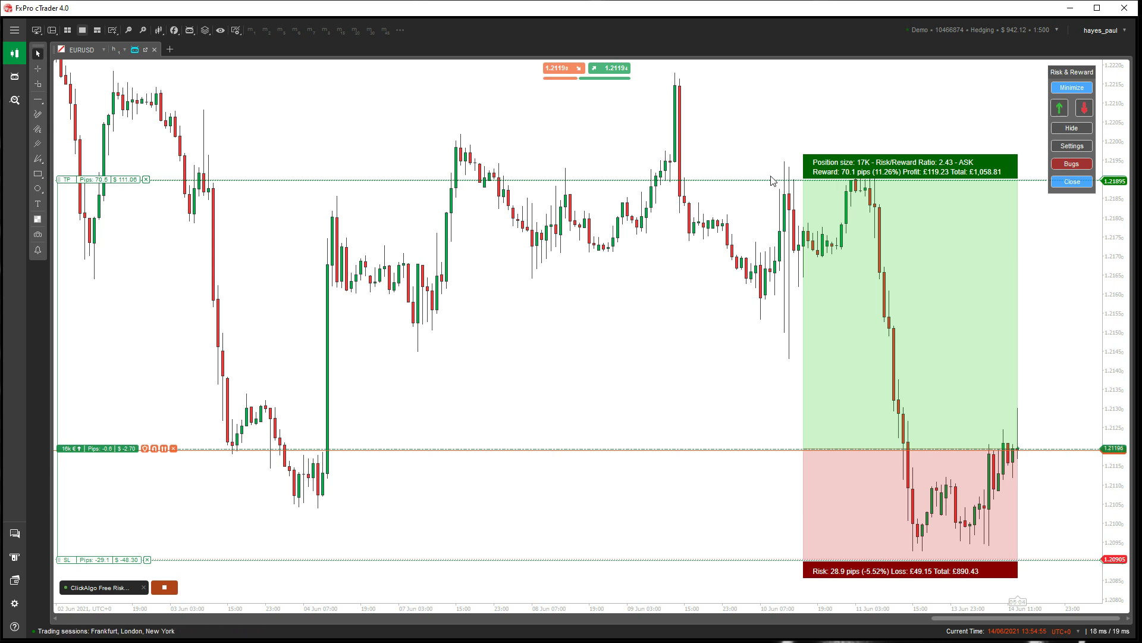
drag(62, 180, 63, 221)
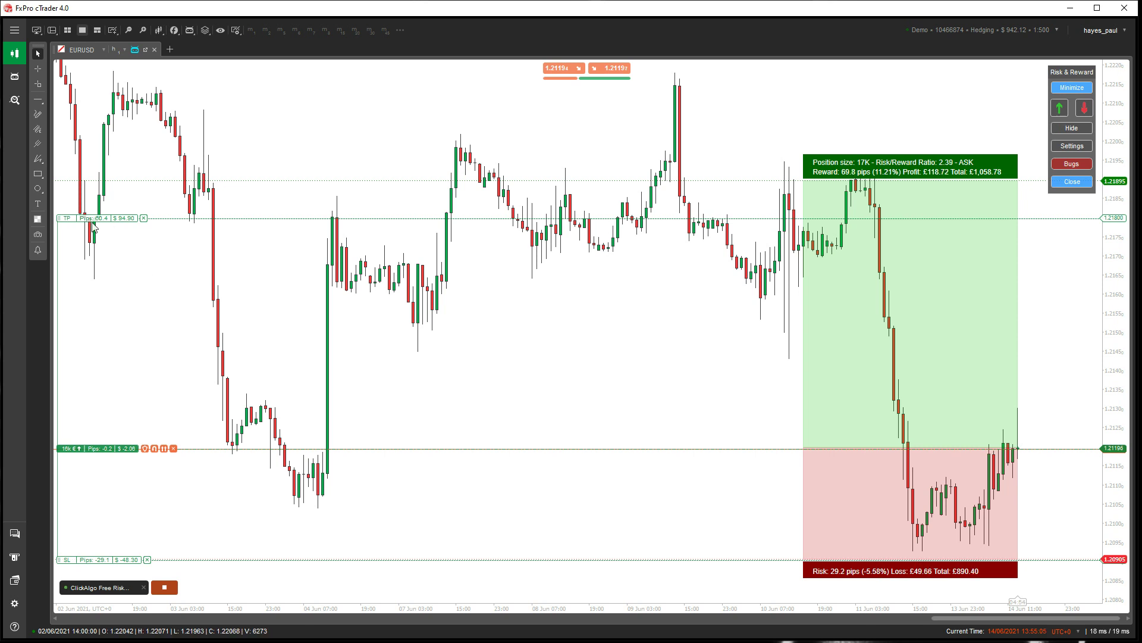
drag(67, 222, 65, 182)
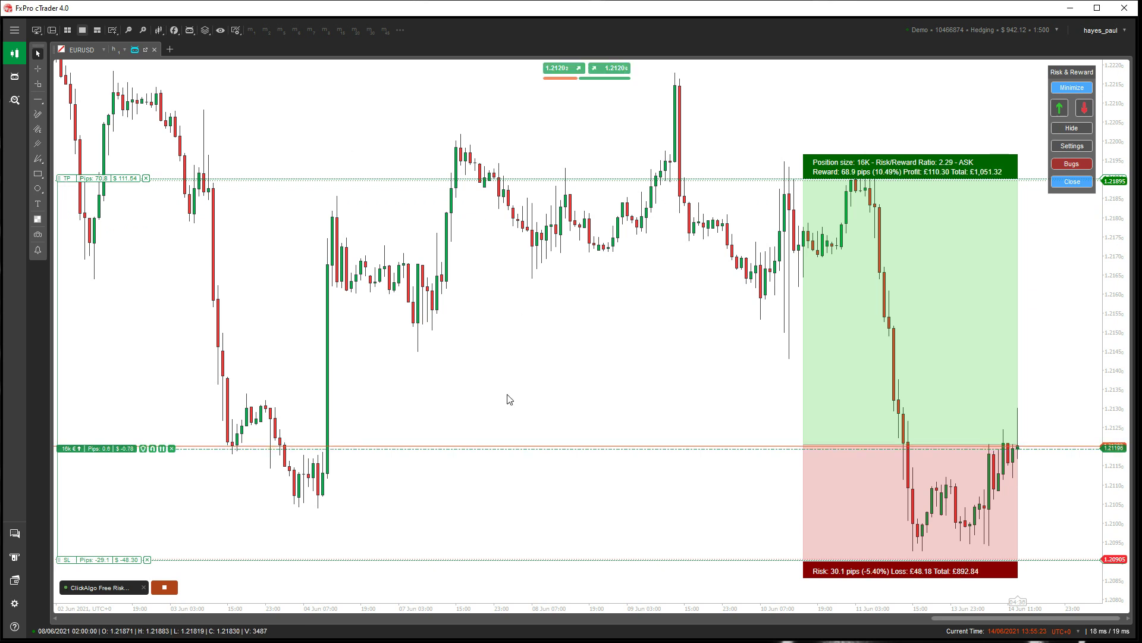
Step: Stretch the buy zone further left and align its top and the take profit at 1.21819
click(1071, 128)
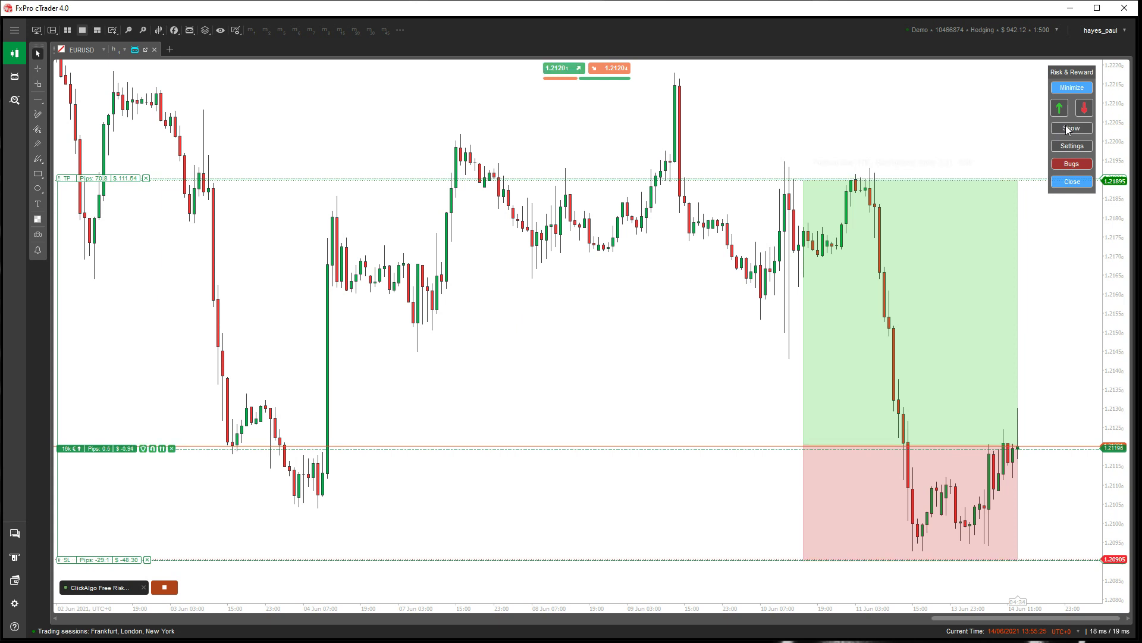
click(1068, 129)
drag(803, 310, 627, 311)
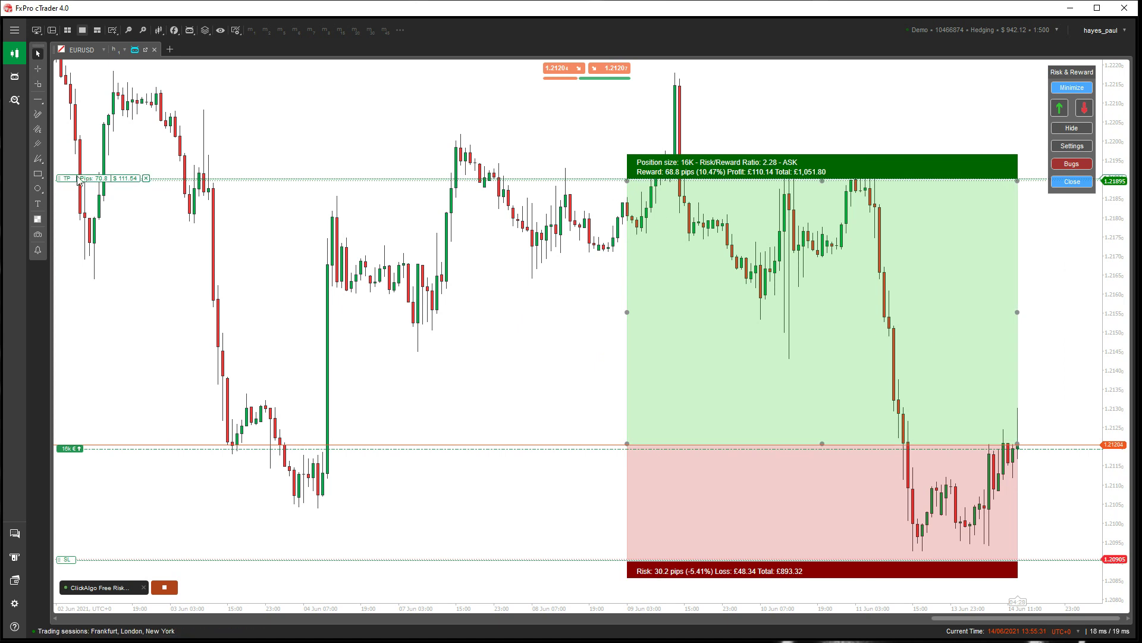
drag(84, 180, 179, 215)
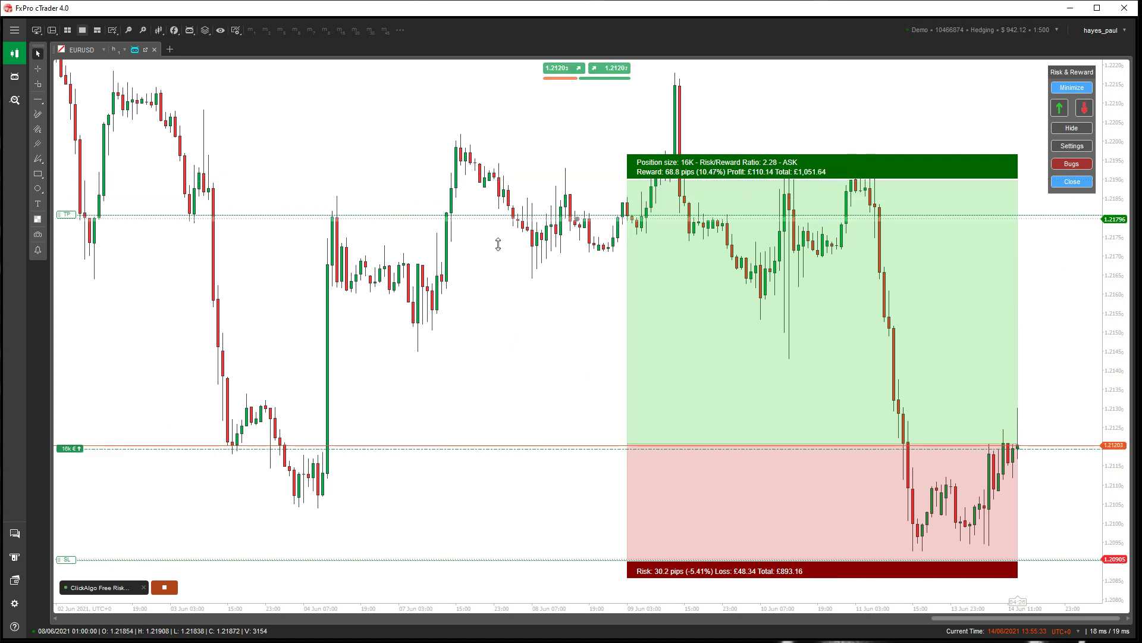
drag(504, 224, 490, 264)
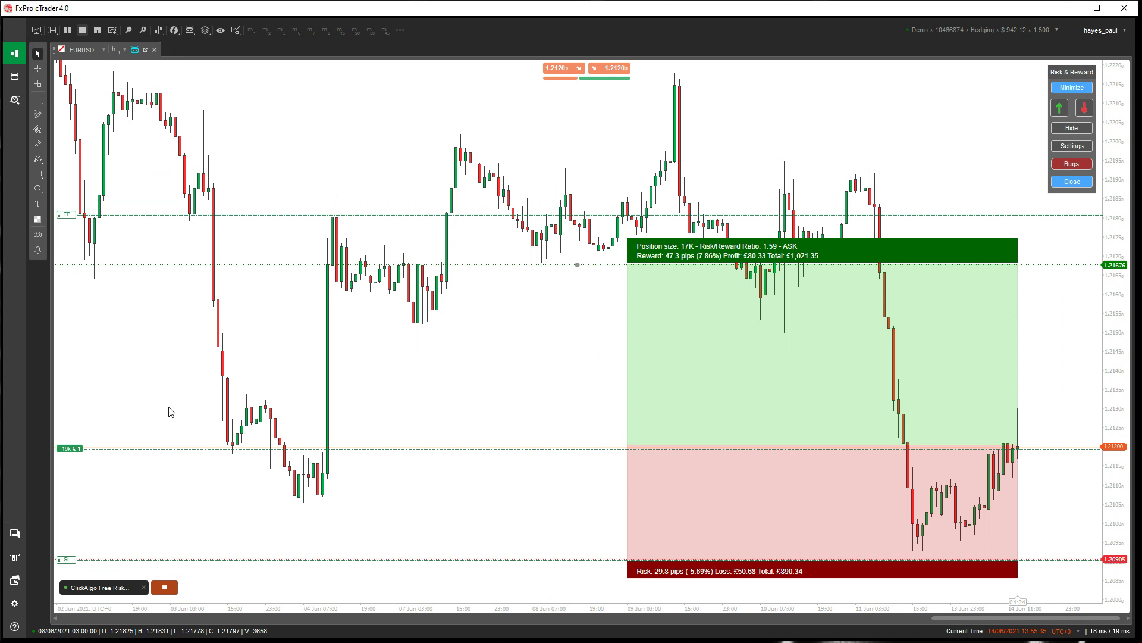
drag(357, 264, 70, 210)
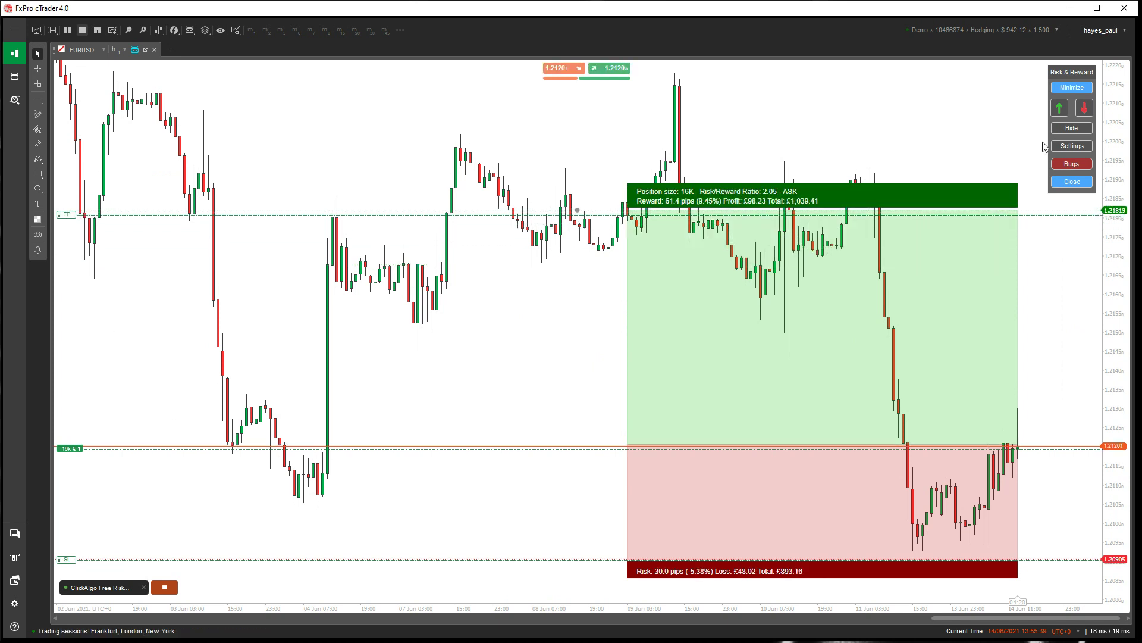
click(1072, 146)
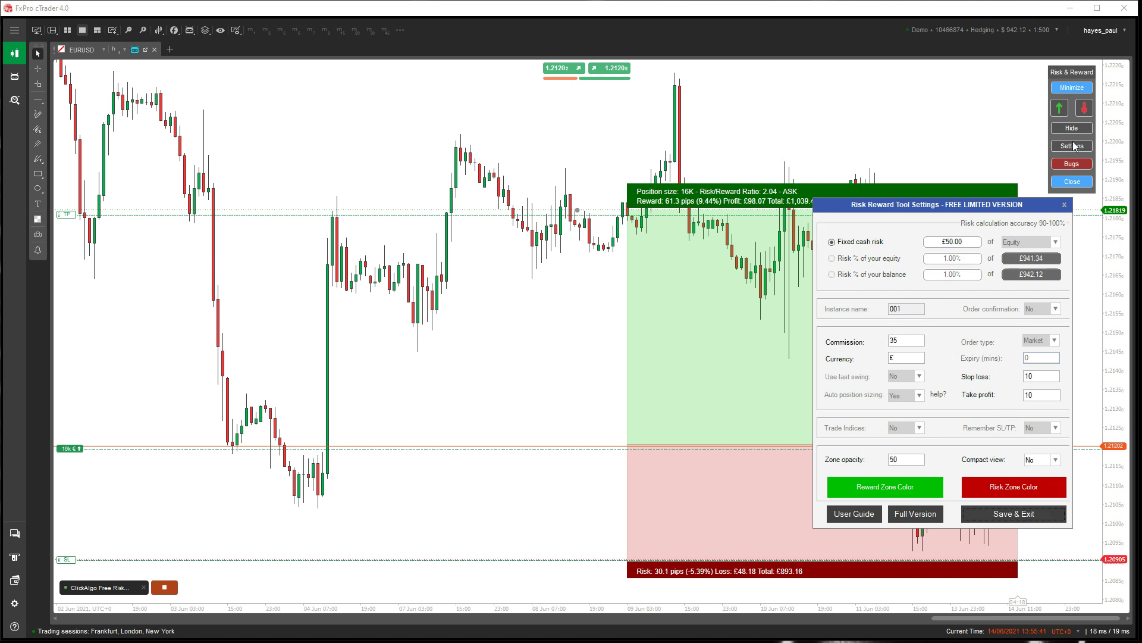
Step: Close the risk reward settings, dismiss the reminder, and add a new sell zone
click(1064, 205)
click(386, 397)
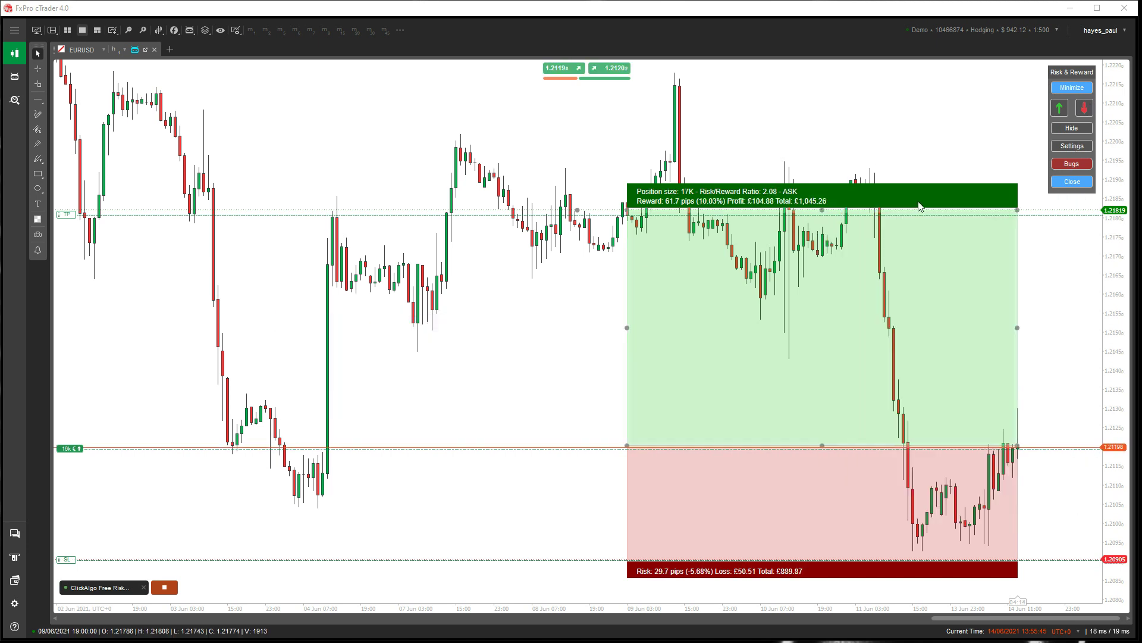
click(1085, 108)
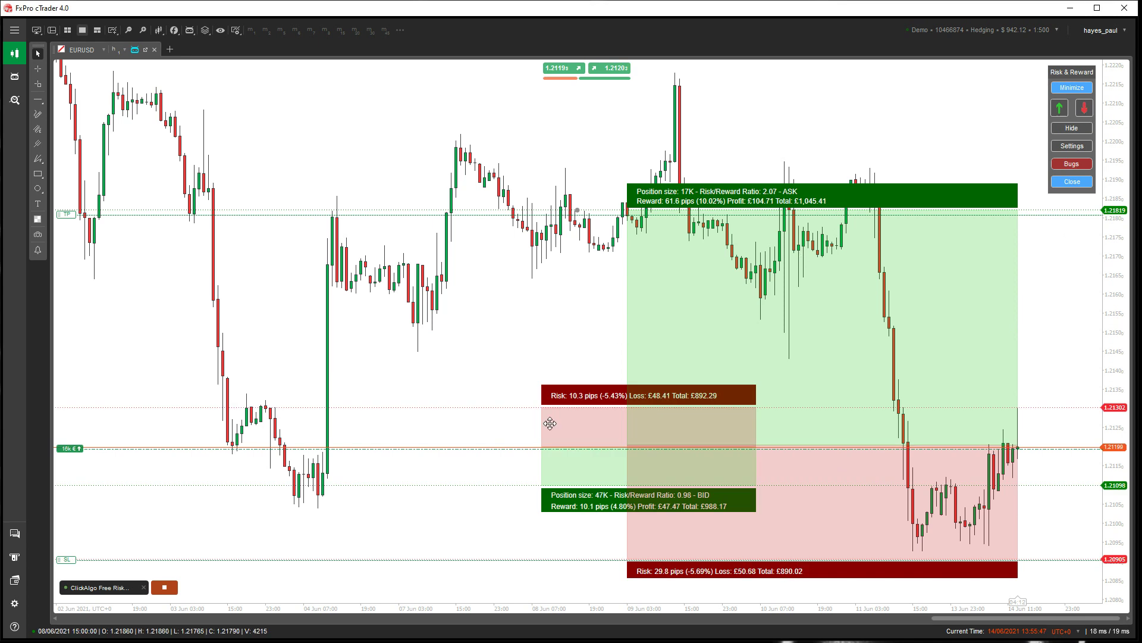
Step: Place the sell zone left of a narrower buy zone, SL at 1.21664, TP at 1.21001
drag(620, 440, 433, 441)
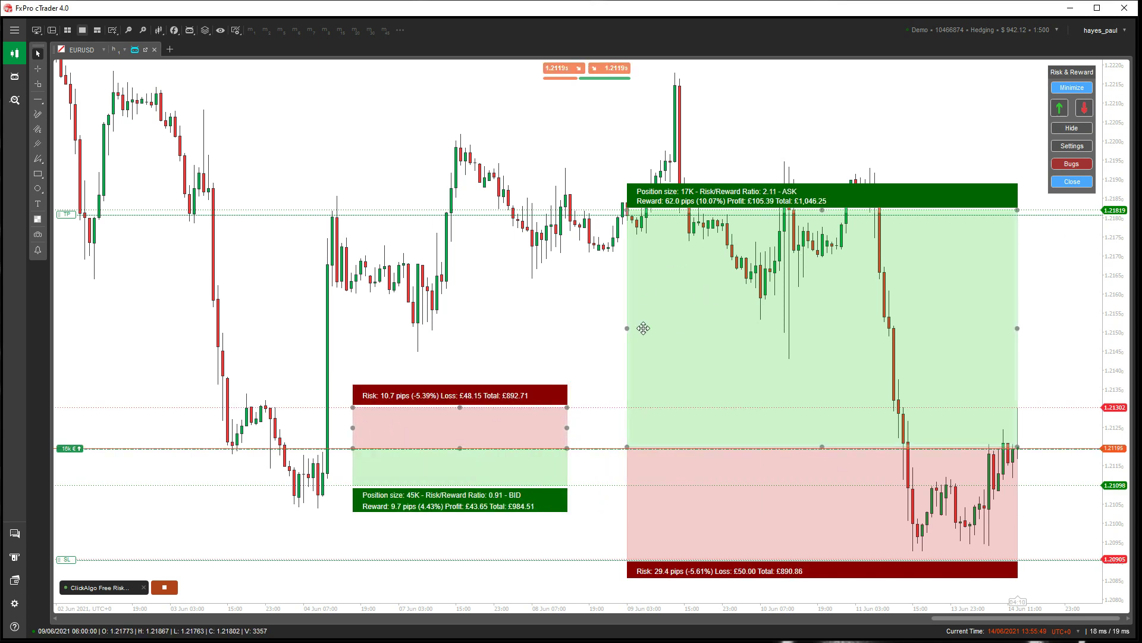
drag(627, 328, 730, 328)
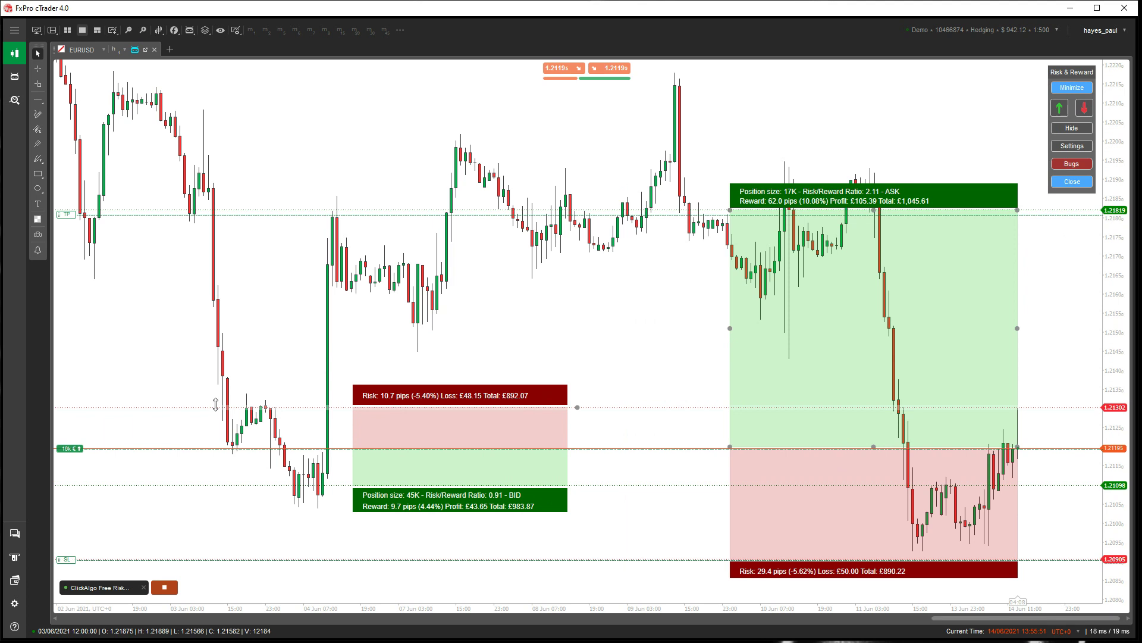
drag(576, 407, 577, 269)
drag(229, 486, 217, 527)
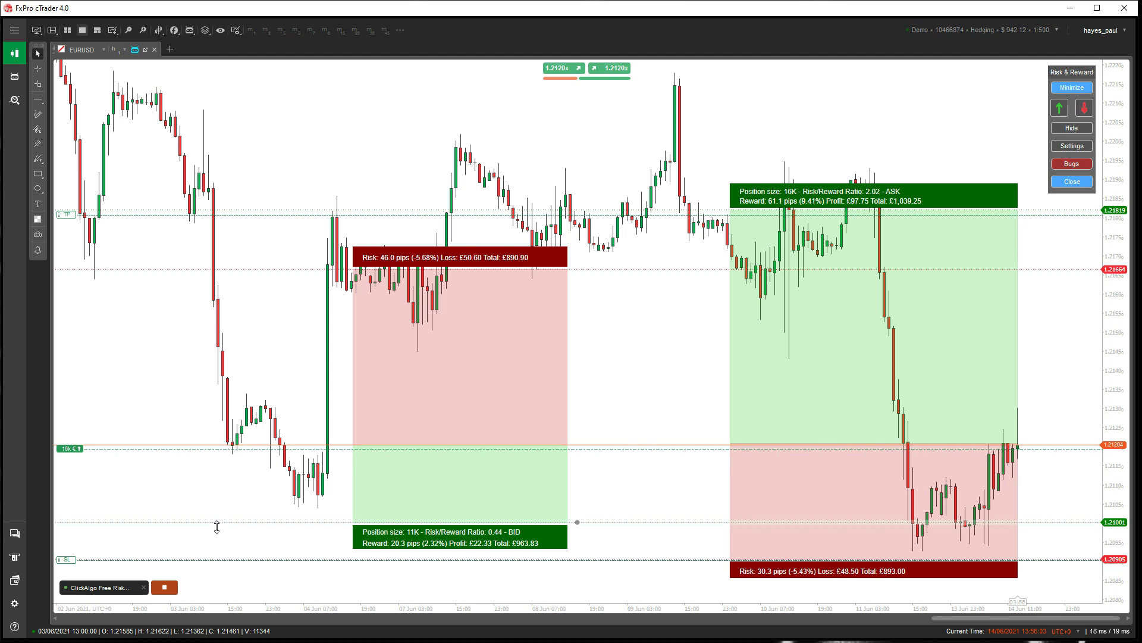
Step: Save the risk tool settings with zone opacity 80 and a blue reward zone colour
click(1076, 146)
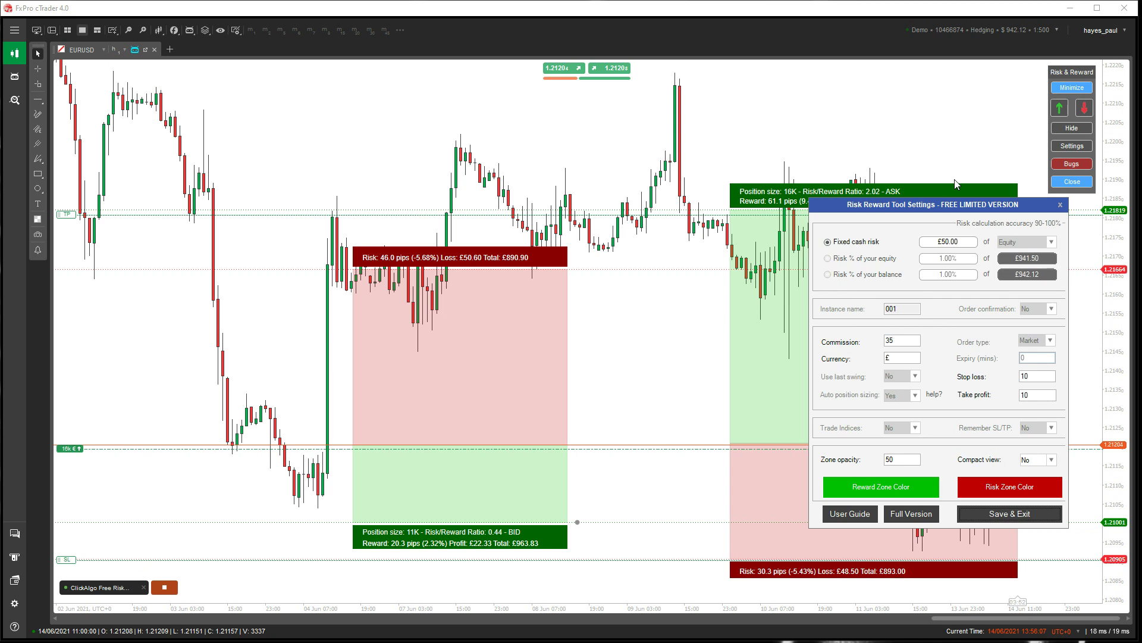
drag(951, 207, 215, 126)
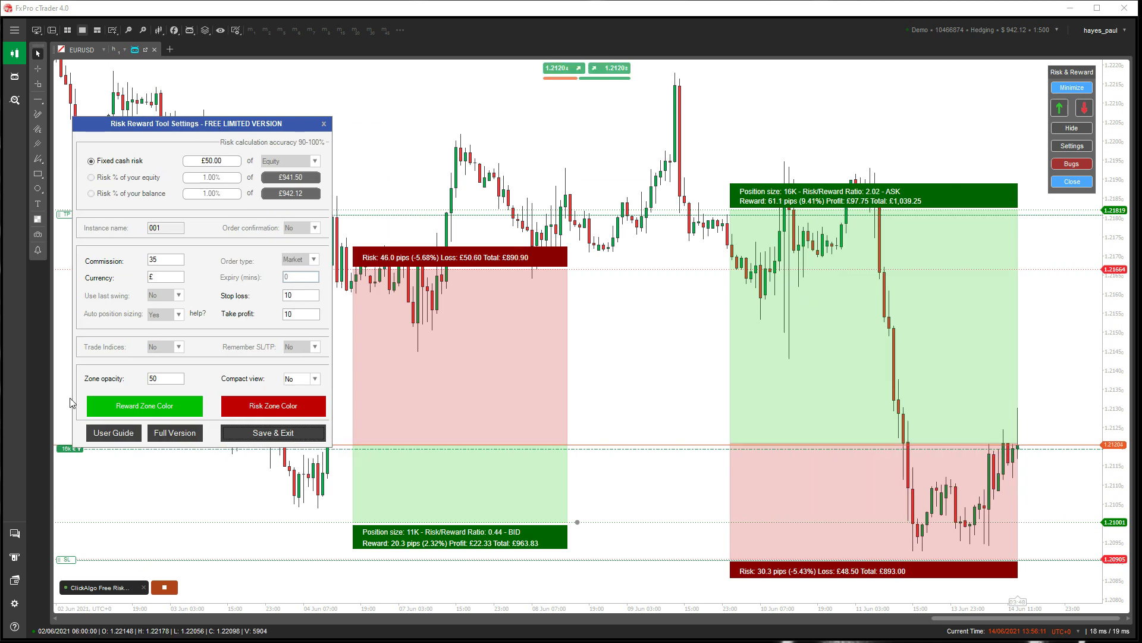
click(150, 378)
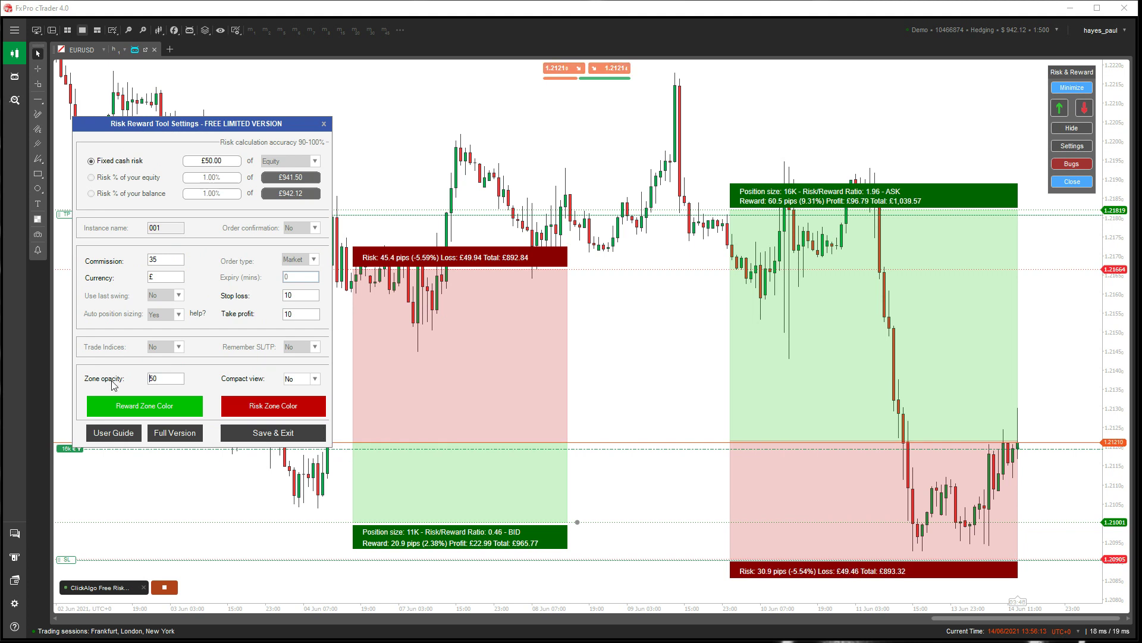
double_click(147, 379)
text(80)
click(151, 402)
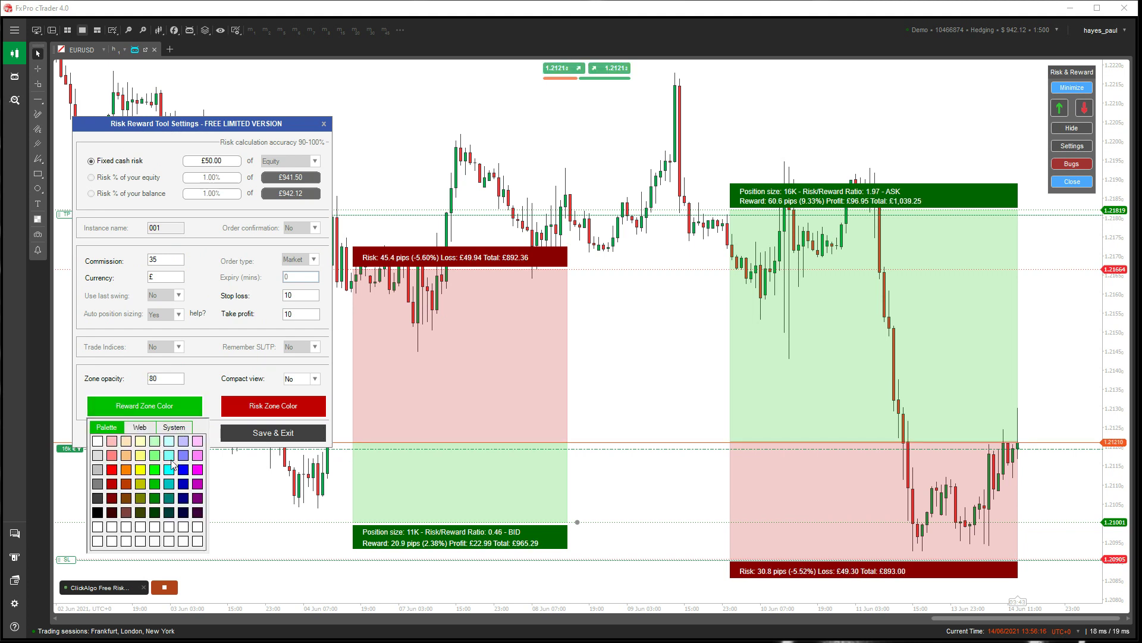
click(184, 469)
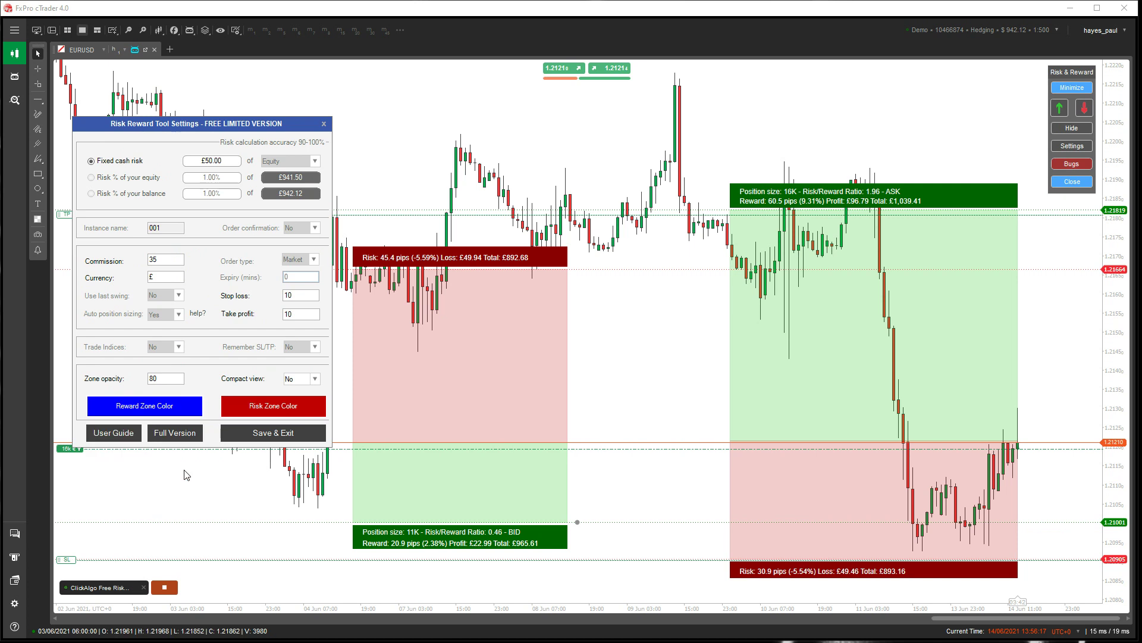
click(255, 434)
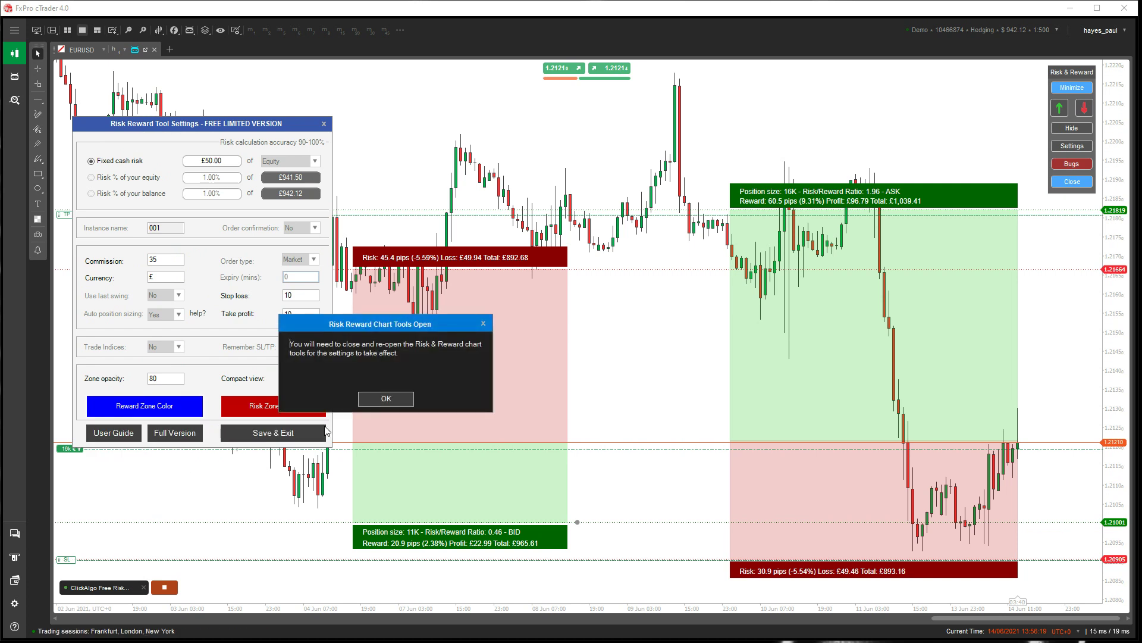
click(402, 404)
Step: Replace the existing zones with a fresh buy zone, TP at 1.21619 and SL at 1.21030
click(1080, 108)
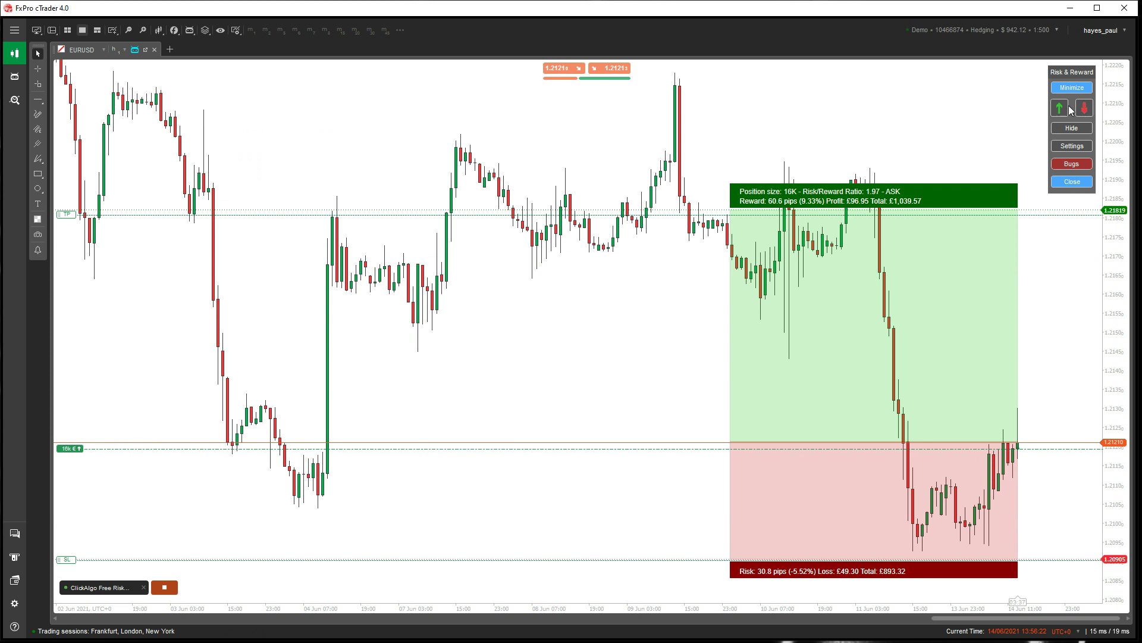
click(1070, 107)
click(1067, 113)
drag(668, 403, 658, 286)
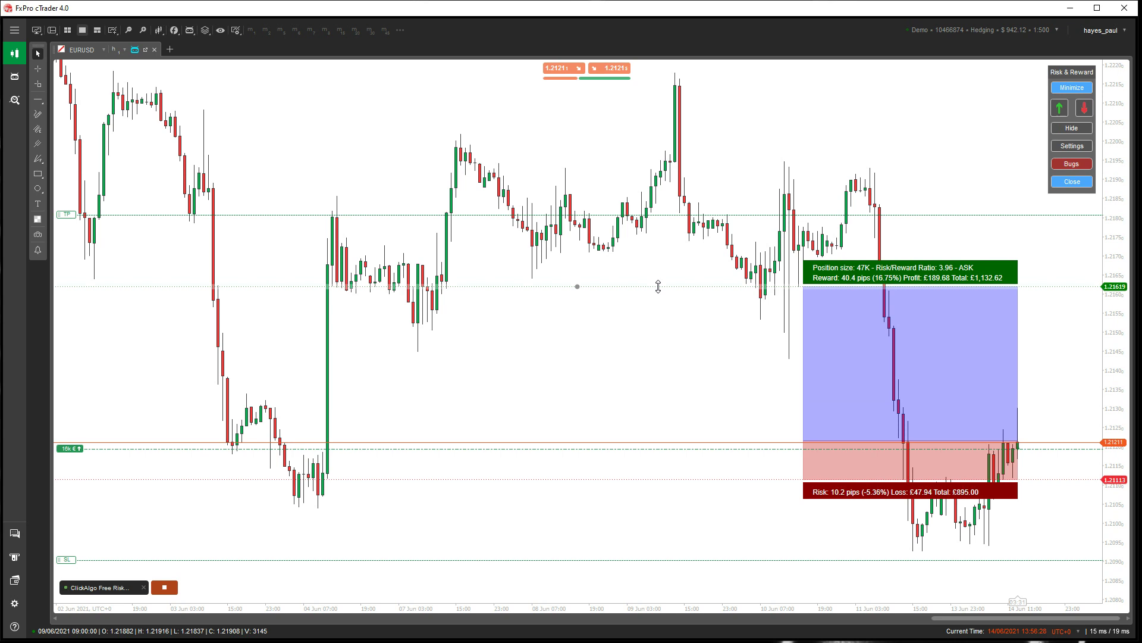
drag(740, 480, 730, 512)
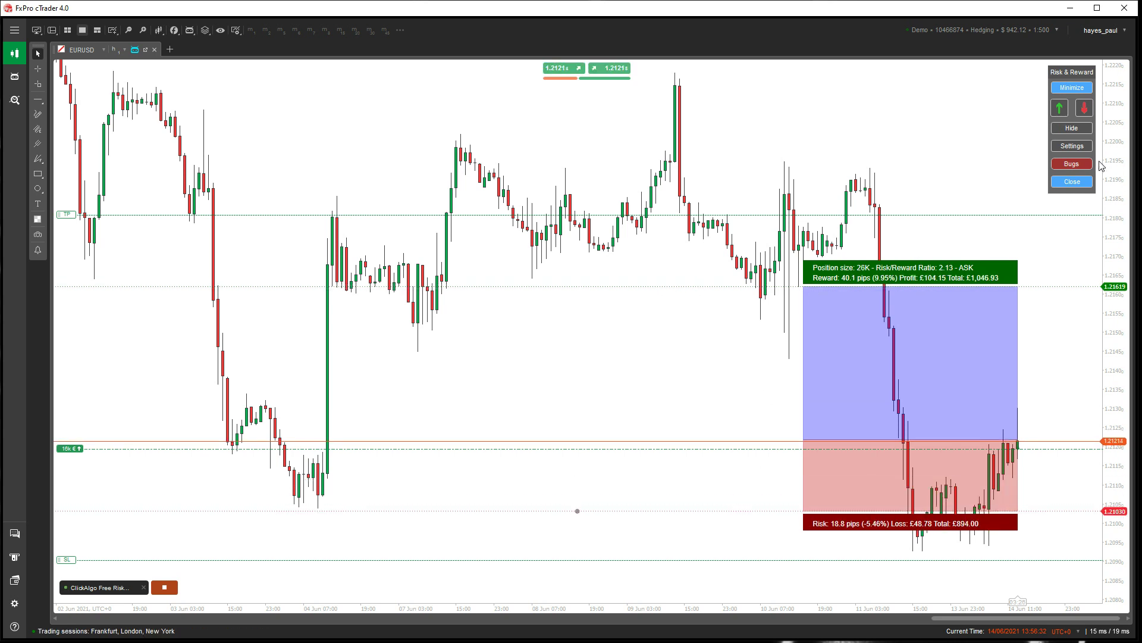
click(1081, 167)
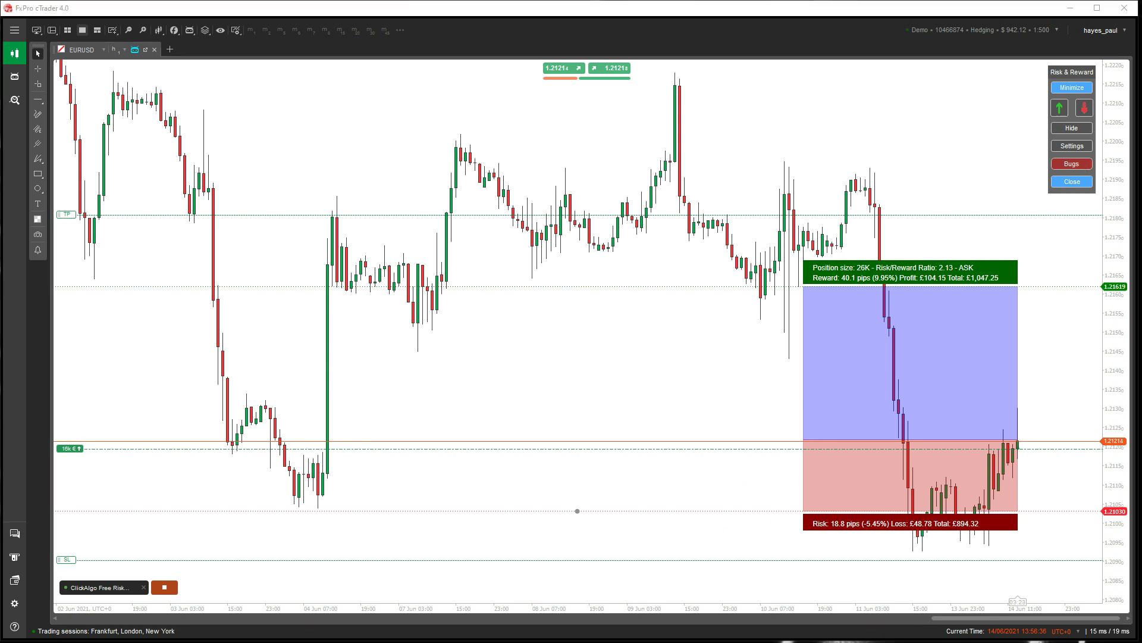